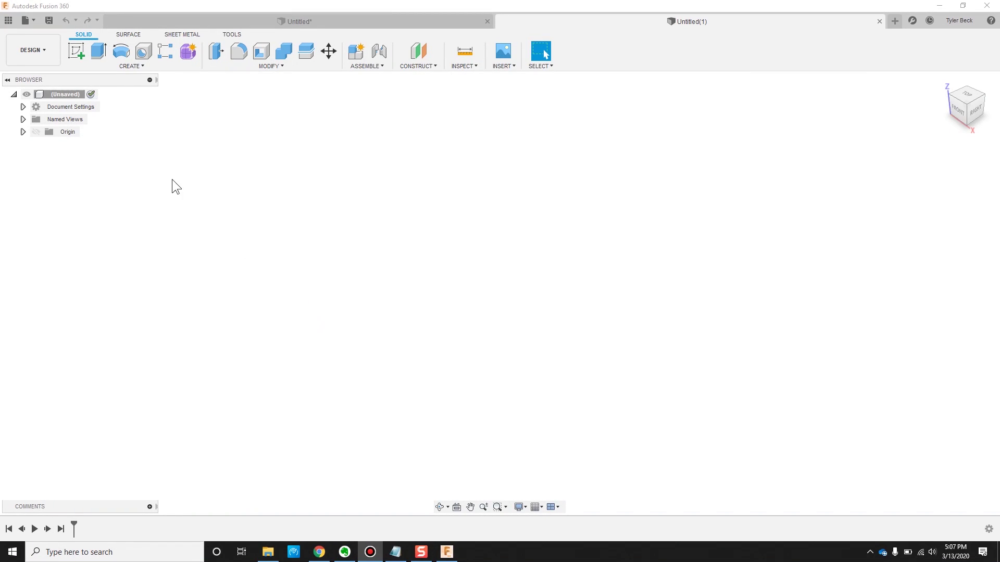
# Sketch a closed profile on the front plane: an about 3.13 in horizontal line from the origin, a sloped line, and a tangent arc back
pyautogui.click(71, 47)
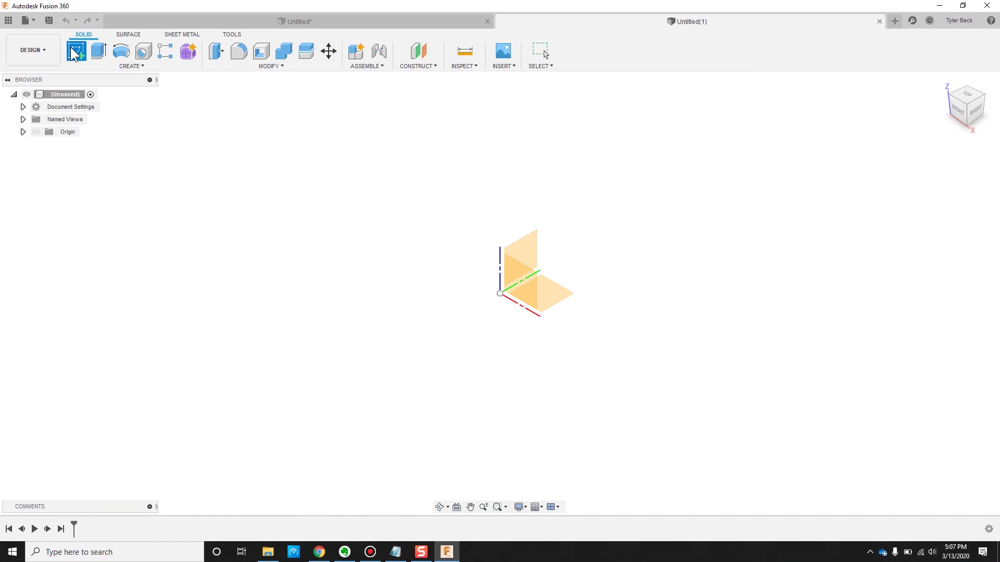
pyautogui.click(517, 280)
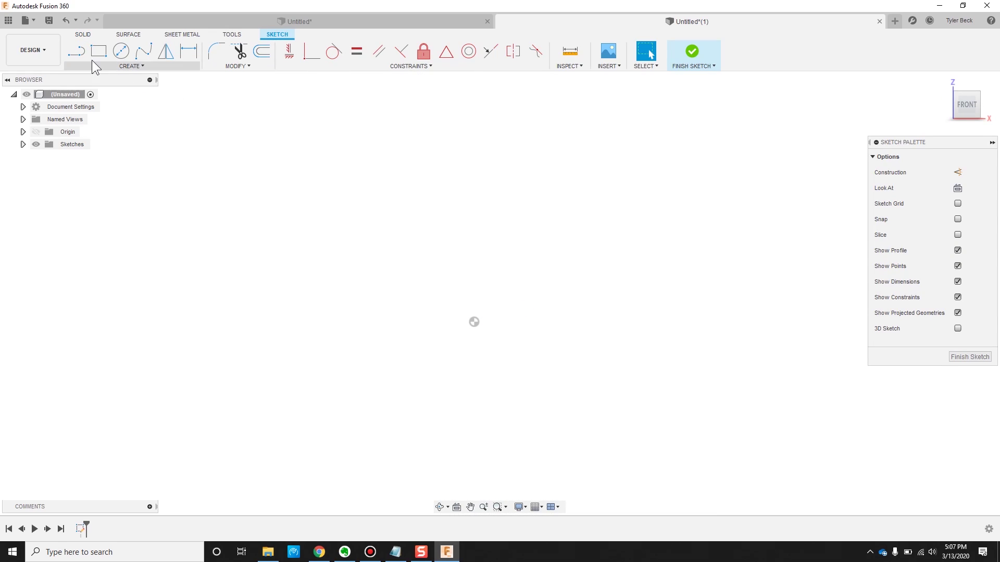
pyautogui.click(76, 51)
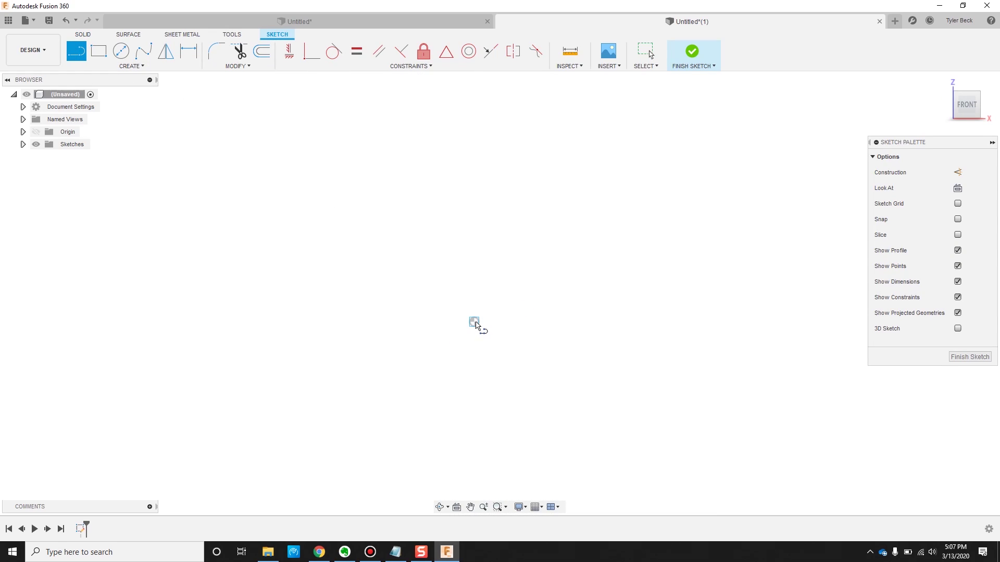
pyautogui.click(474, 322)
pyautogui.click(673, 322)
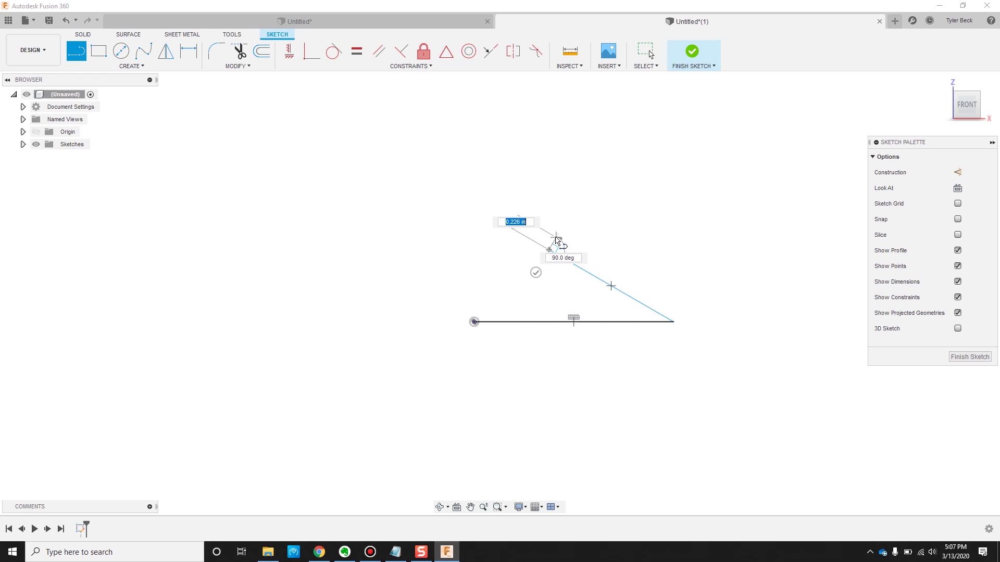
pyautogui.click(550, 250)
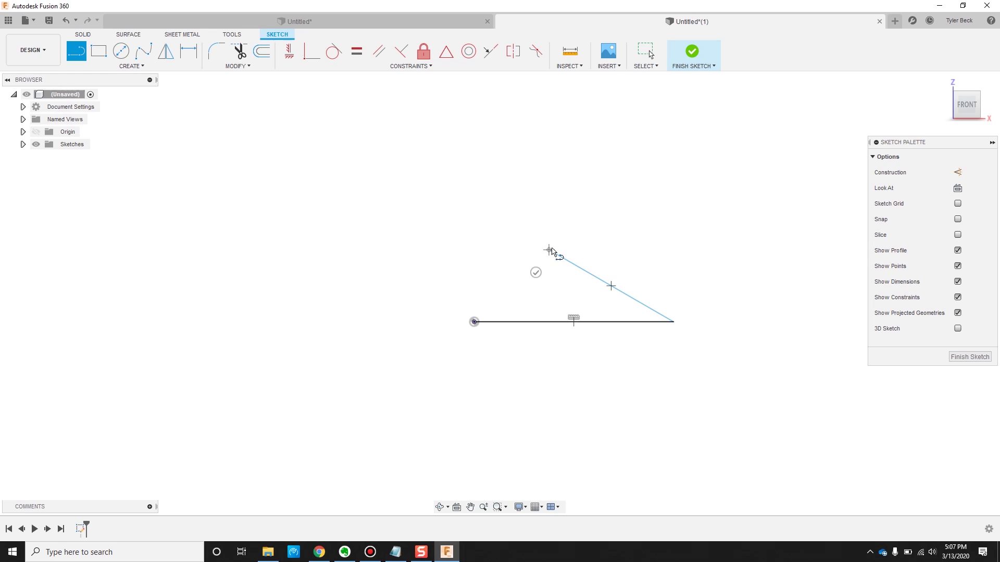
pyautogui.moveTo(549, 250)
pyautogui.mouseDown()
pyautogui.moveTo(547, 241)
pyautogui.moveTo(483, 252)
pyautogui.moveTo(465, 278)
pyautogui.moveTo(475, 323)
pyautogui.mouseUp()
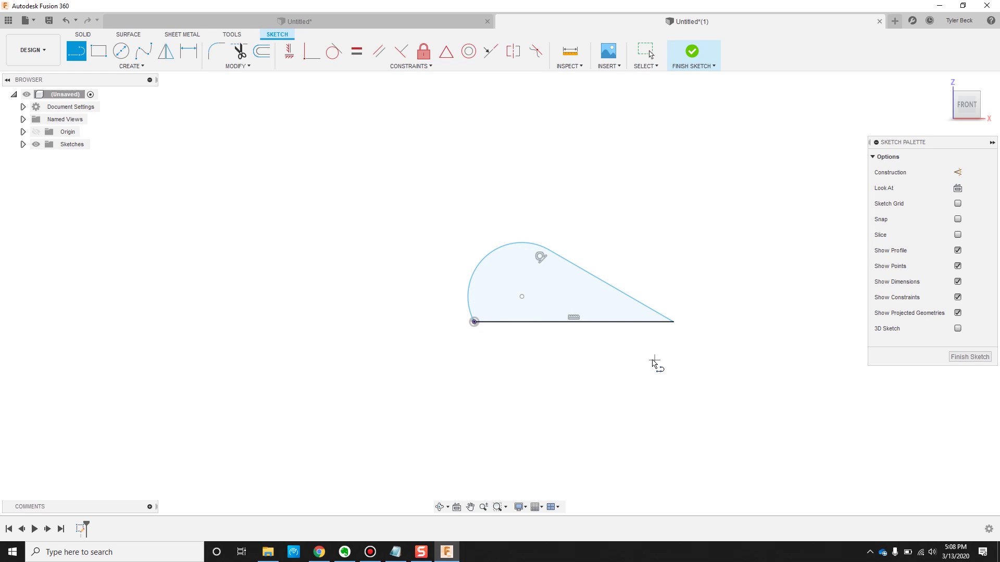
# Dimension the profile's horizontal base line to 3 in
pyautogui.press('Escape')
pyautogui.press('d')
pyautogui.click(582, 326)
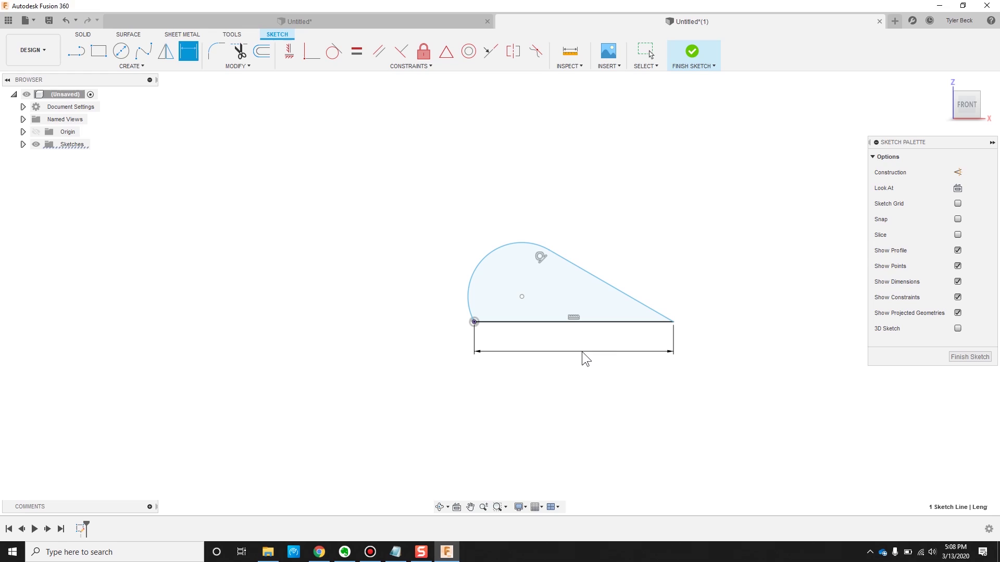
pyautogui.click(584, 353)
pyautogui.write('3')
pyautogui.press('Return')
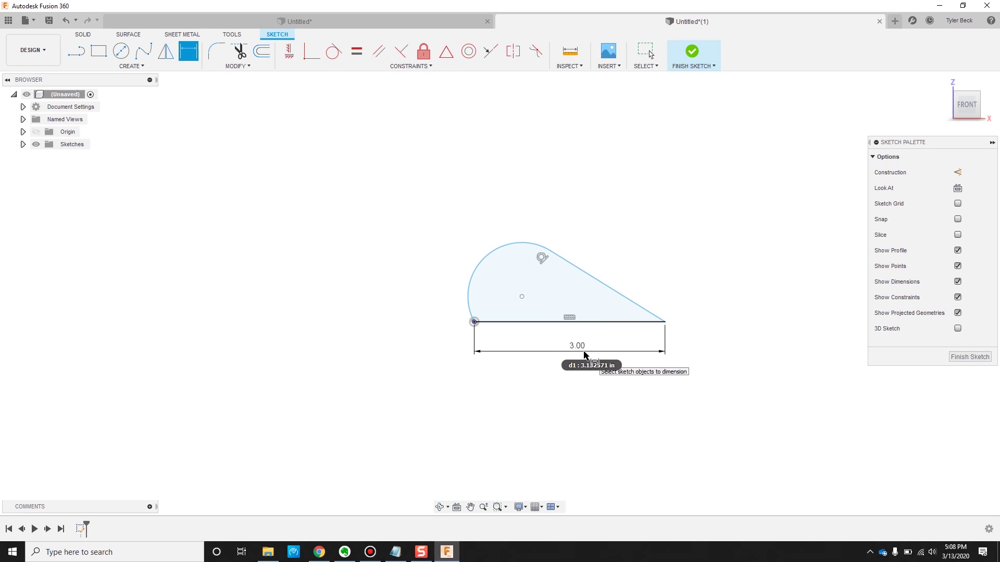
pyautogui.click(624, 299)
pyautogui.click(629, 326)
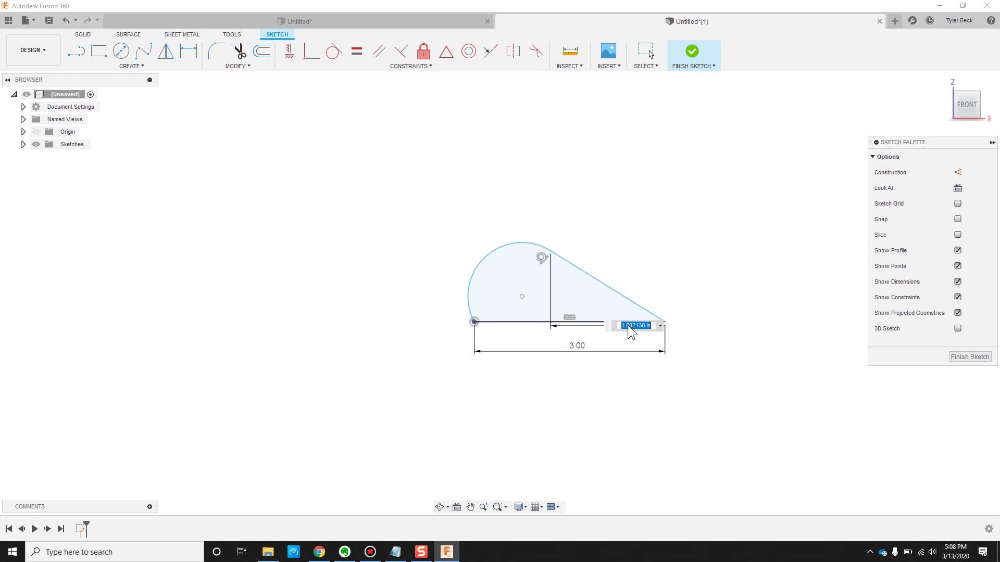
pyautogui.press('Return')
pyautogui.press('Escape')
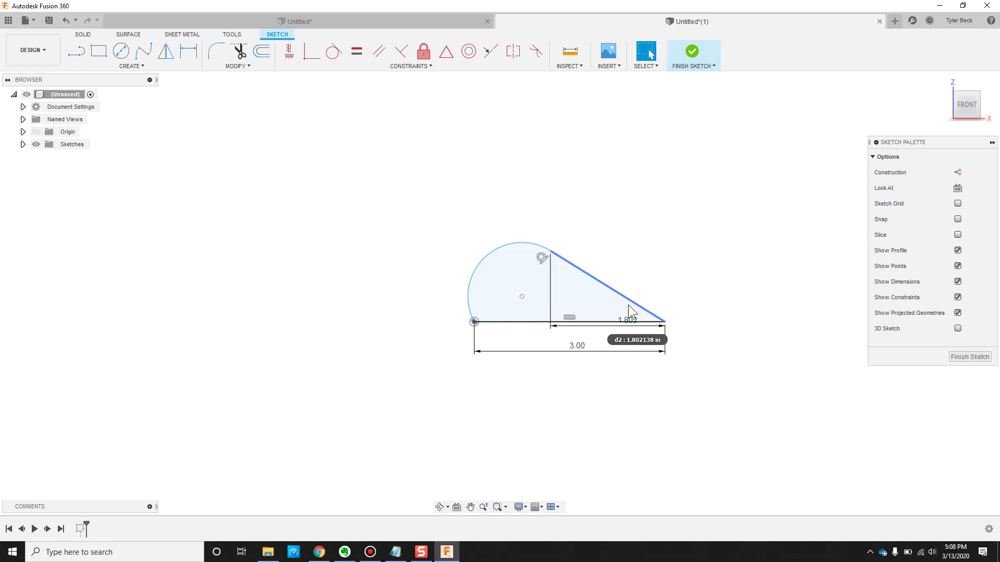
pyautogui.click(626, 322)
pyautogui.doubleClick(628, 320)
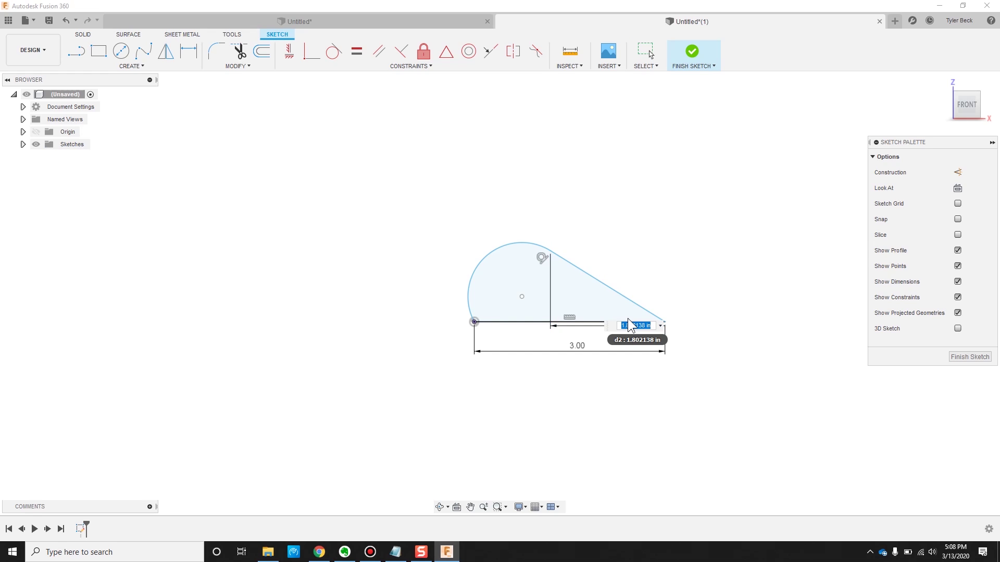
pyautogui.press('Return')
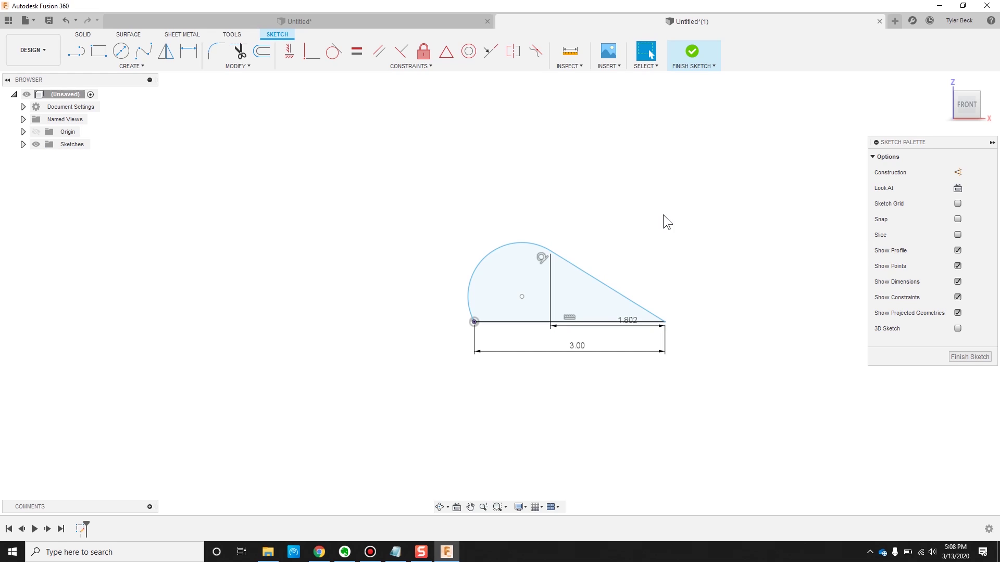
pyautogui.press('Delete')
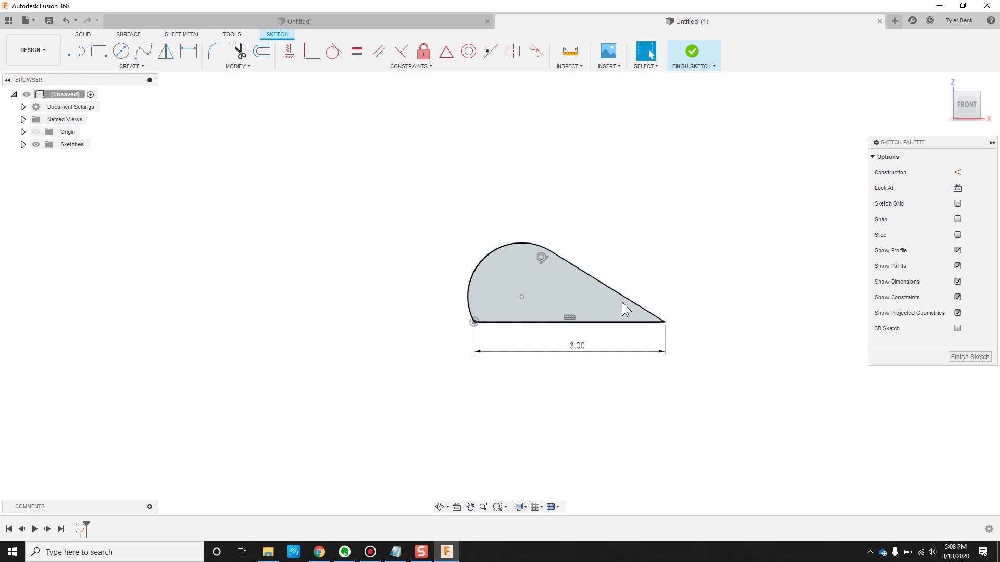
# Dimension the angle between the base line and the sloped line to 30 degrees
pyautogui.press('d')
pyautogui.click(622, 322)
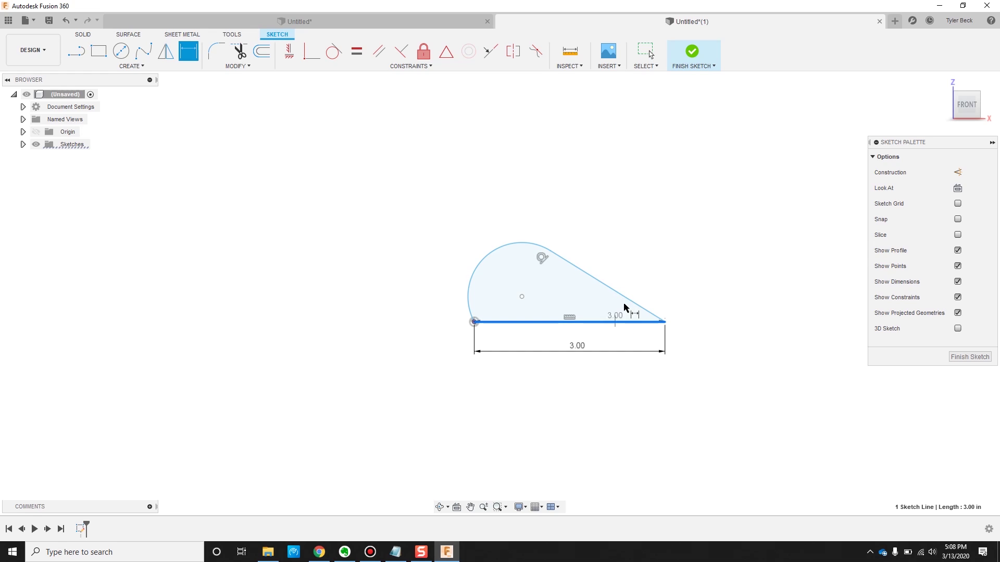
pyautogui.click(619, 294)
pyautogui.click(600, 305)
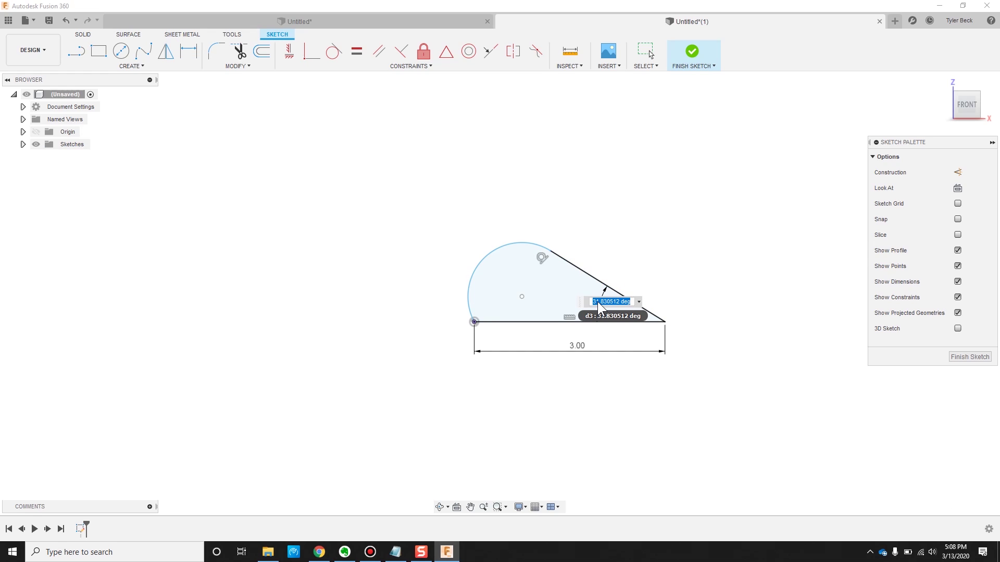
pyautogui.write('30')
pyautogui.press('Return')
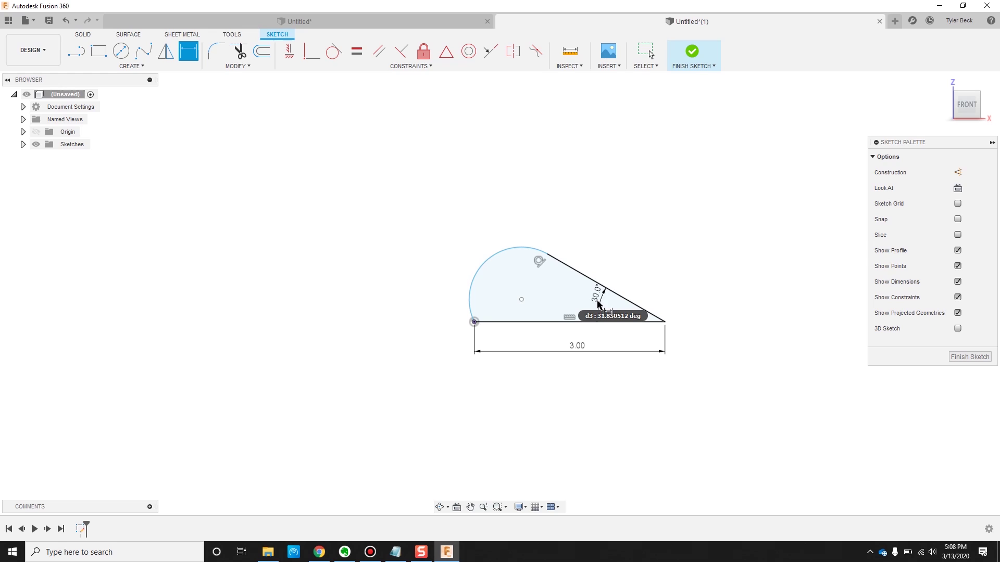
pyautogui.press('Escape')
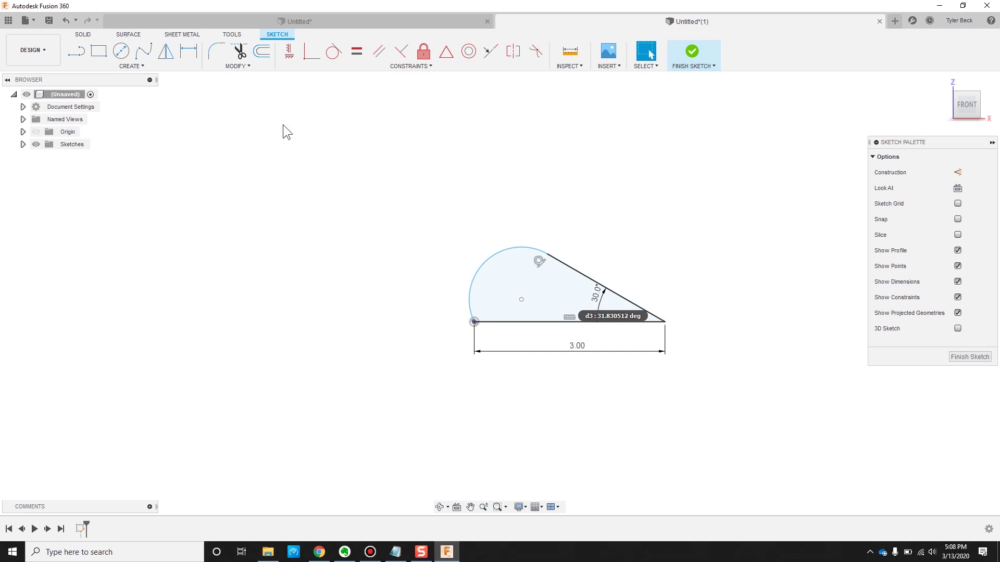
# Draw a vertical line about 1.96 in long up from the origin and convert it to construction geometry
pyautogui.click(76, 50)
pyautogui.click(473, 322)
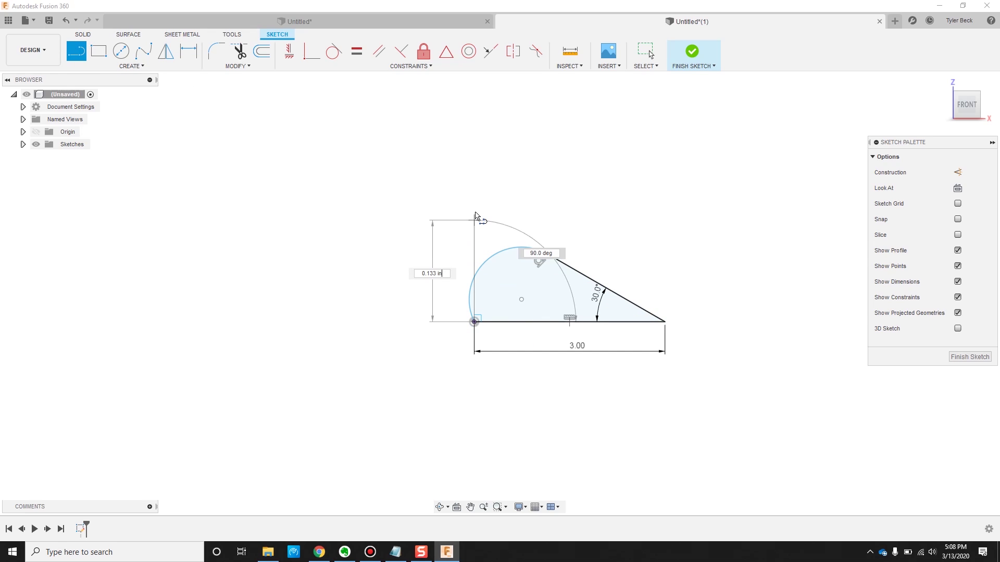
pyautogui.click(474, 197)
pyautogui.press('Escape')
pyautogui.rightClick(472, 230)
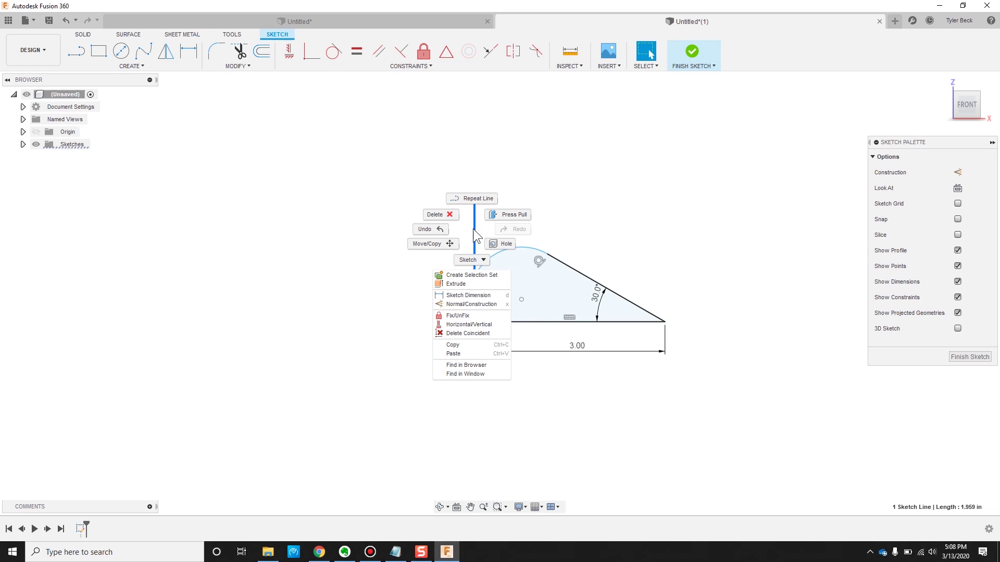
pyautogui.click(476, 304)
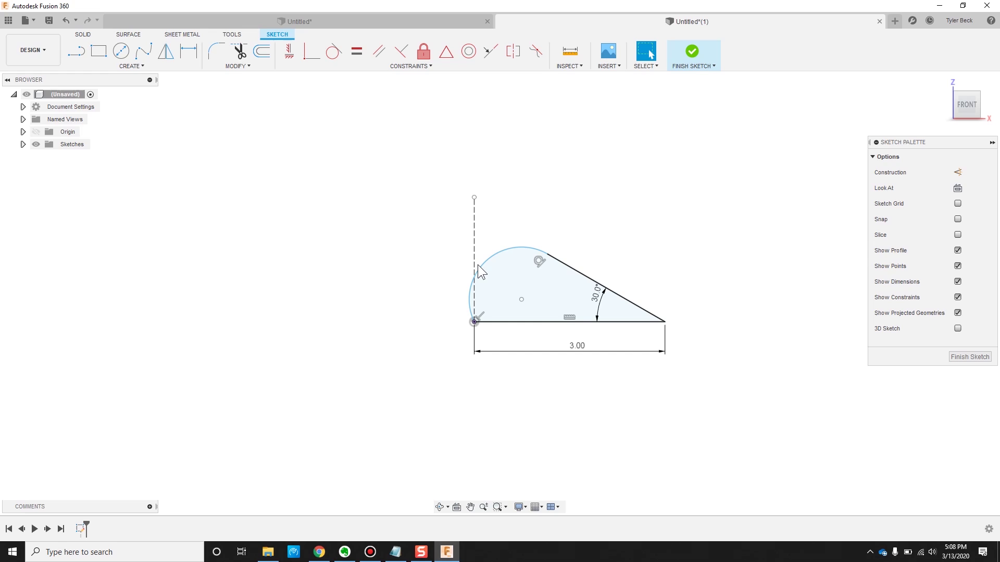
# Reshape the arc and constrain it tangent to the vertical construction line
pyautogui.moveTo(477, 264)
pyautogui.mouseDown()
pyautogui.moveTo(514, 247)
pyautogui.moveTo(544, 260)
pyautogui.mouseUp()
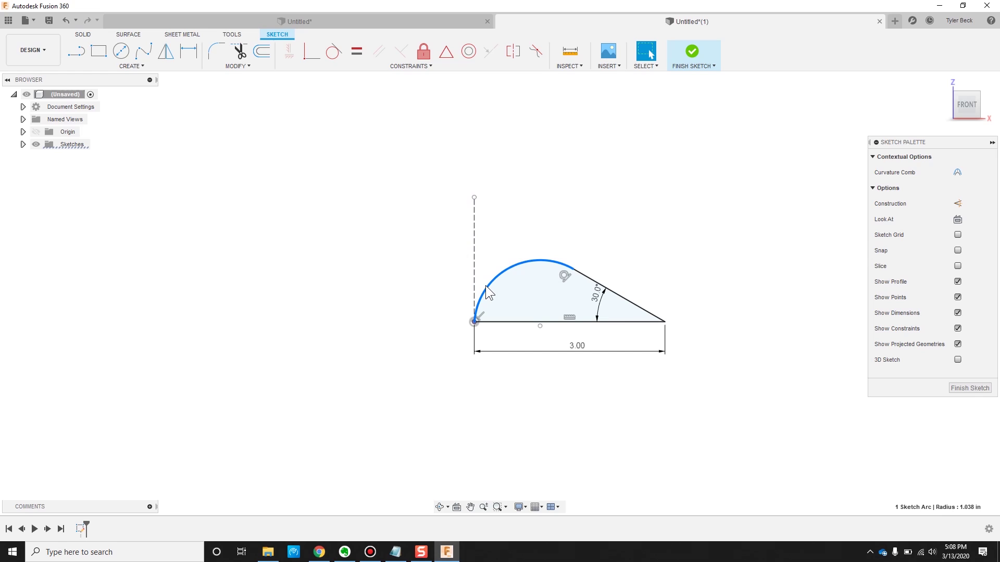
pyautogui.click(473, 281)
pyautogui.rightClick(514, 223)
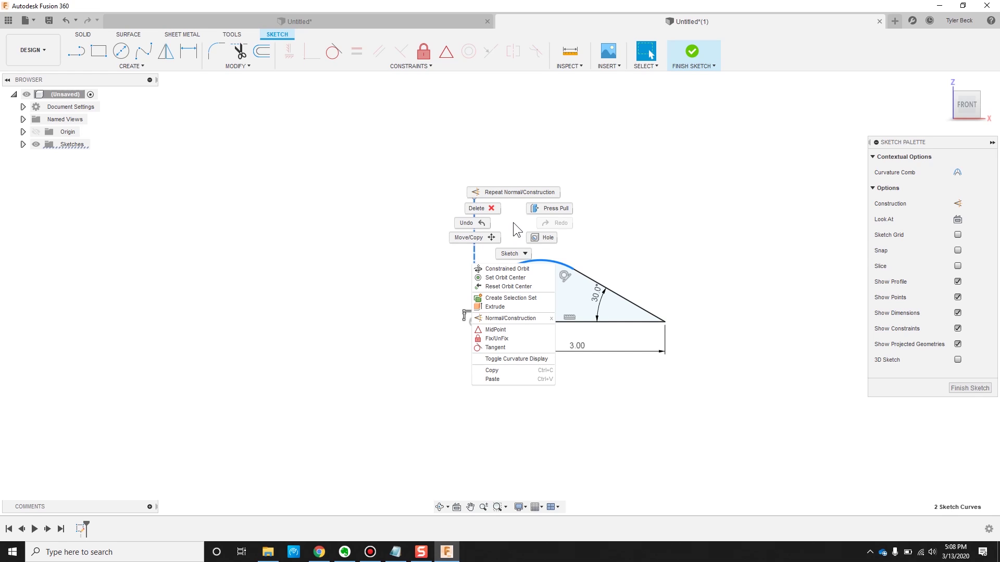
pyautogui.click(507, 346)
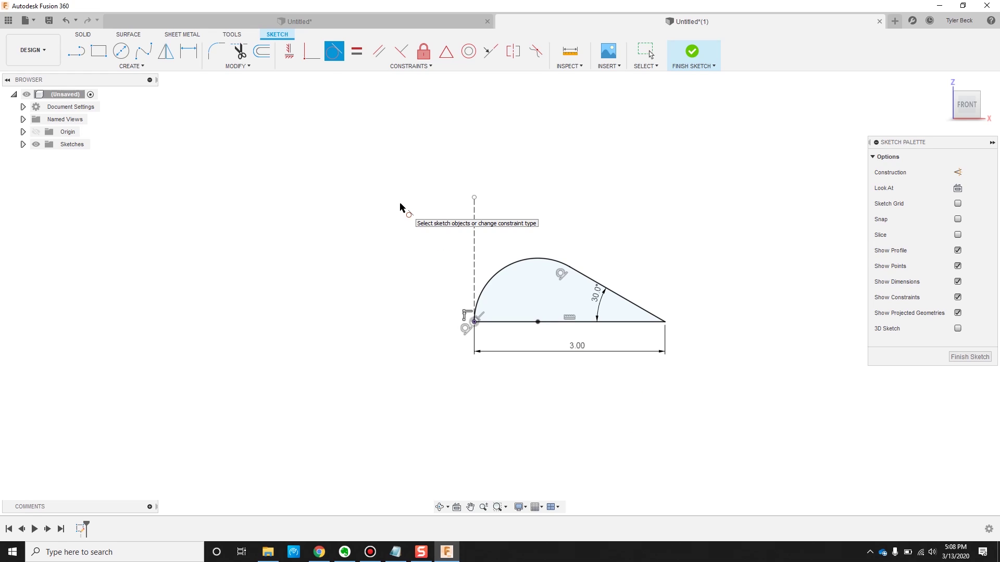
pyautogui.press('Escape')
# Compare window and crossing selections around the sketch profile, clearing the selection after each one
pyautogui.moveTo(400, 174); pyautogui.dragTo(782, 424)
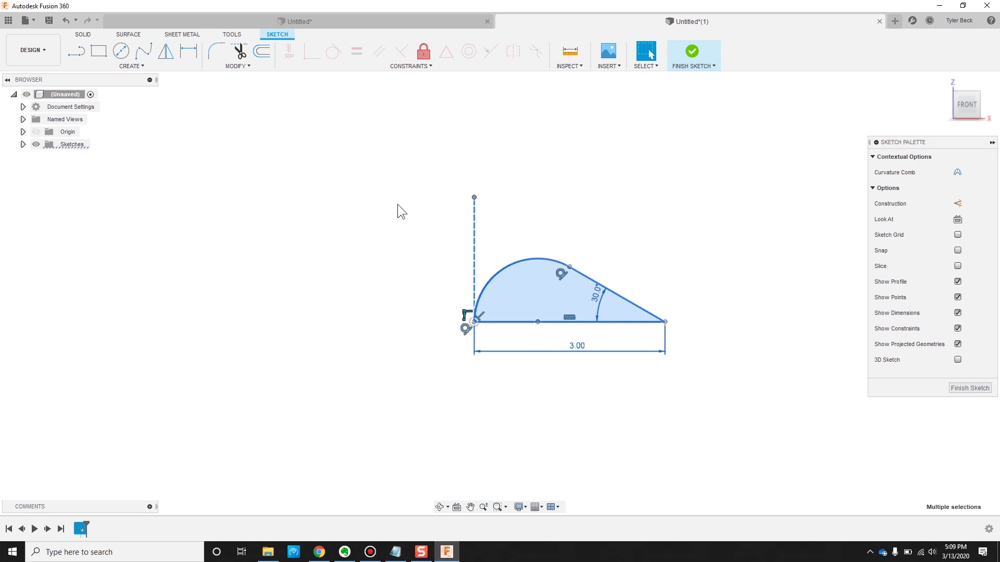
pyautogui.click(408, 177)
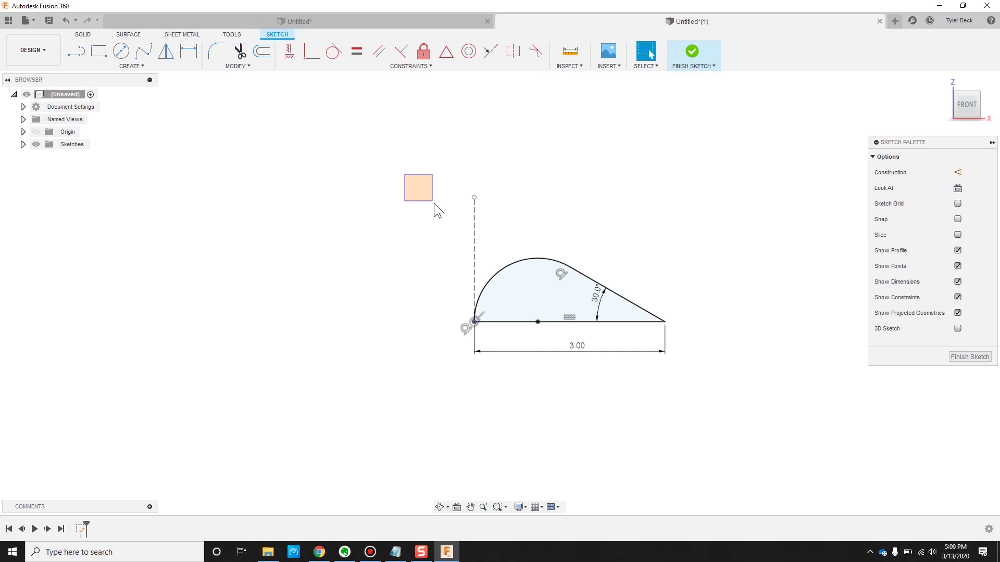
pyautogui.moveTo(434, 204)
pyautogui.mouseDown()
pyautogui.moveTo(569, 339)
pyautogui.moveTo(424, 191)
pyautogui.mouseUp()
pyautogui.moveTo(411, 174)
pyautogui.mouseDown()
pyautogui.moveTo(622, 376)
pyautogui.moveTo(465, 211)
pyautogui.moveTo(415, 176)
pyautogui.mouseUp()
pyautogui.click(623, 377)
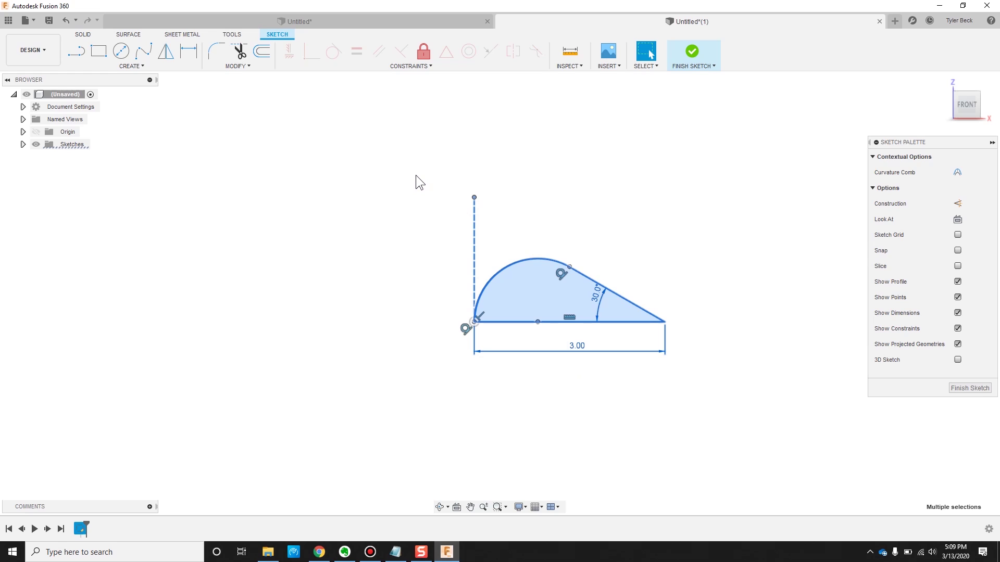
pyautogui.click(605, 392)
pyautogui.moveTo(582, 354)
pyautogui.mouseDown()
pyautogui.moveTo(467, 248)
pyautogui.moveTo(417, 170)
pyautogui.mouseUp()
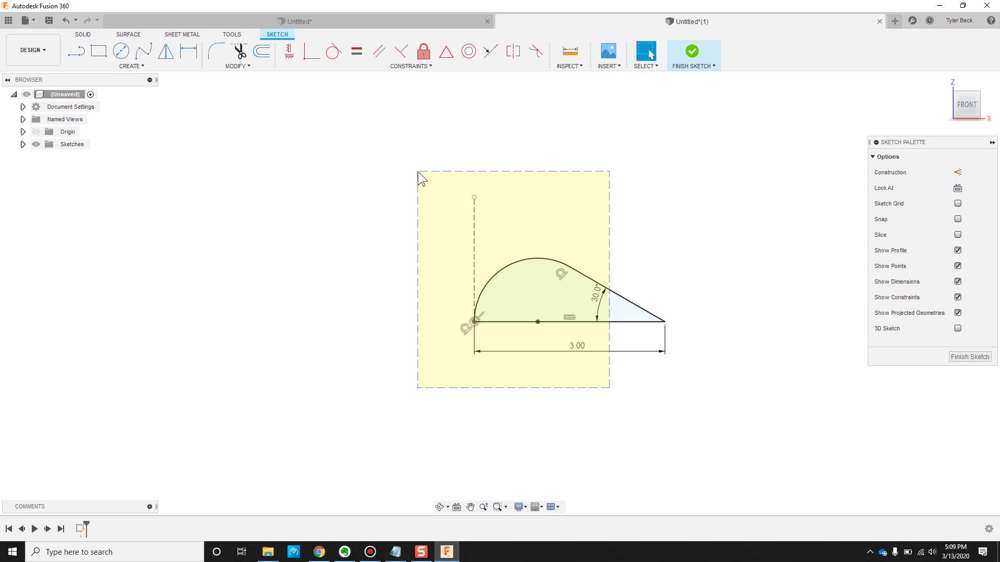
pyautogui.moveTo(417, 171); pyautogui.dragTo(425, 198)
pyautogui.moveTo(435, 389); pyautogui.dragTo(620, 246)
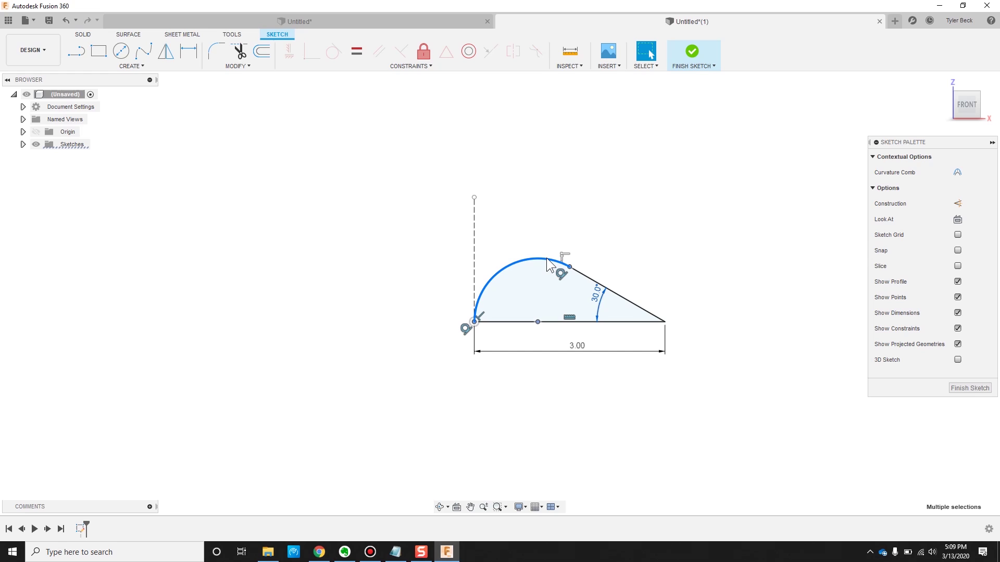
pyautogui.click(531, 230)
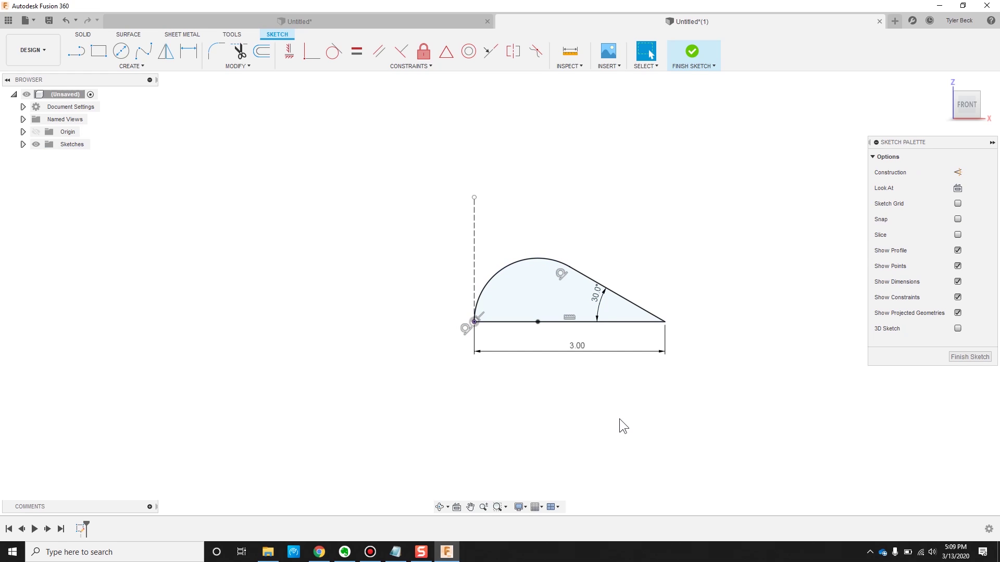
pyautogui.moveTo(594, 361)
pyautogui.mouseDown()
pyautogui.moveTo(505, 261)
pyautogui.moveTo(440, 236)
pyautogui.mouseUp()
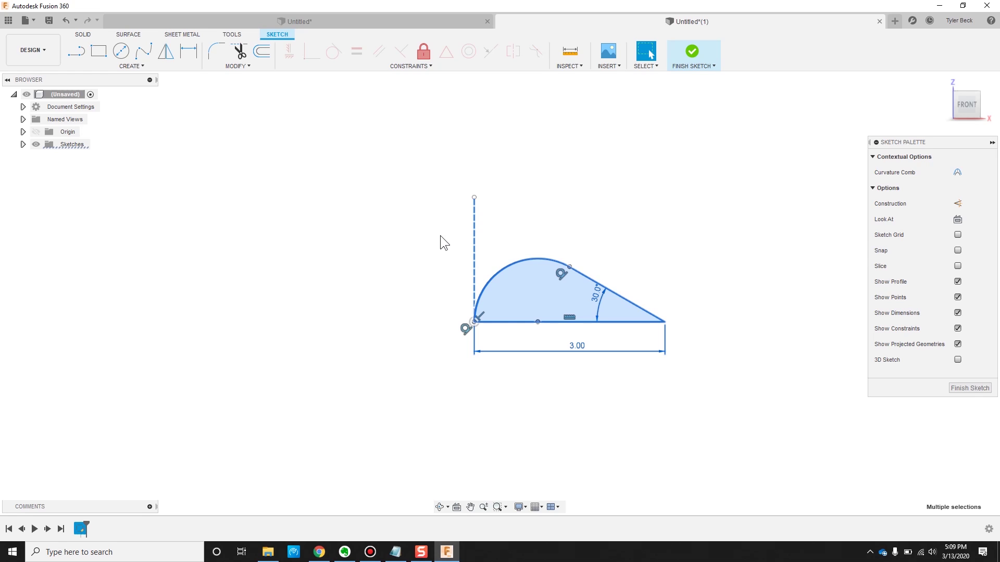
pyautogui.click(435, 245)
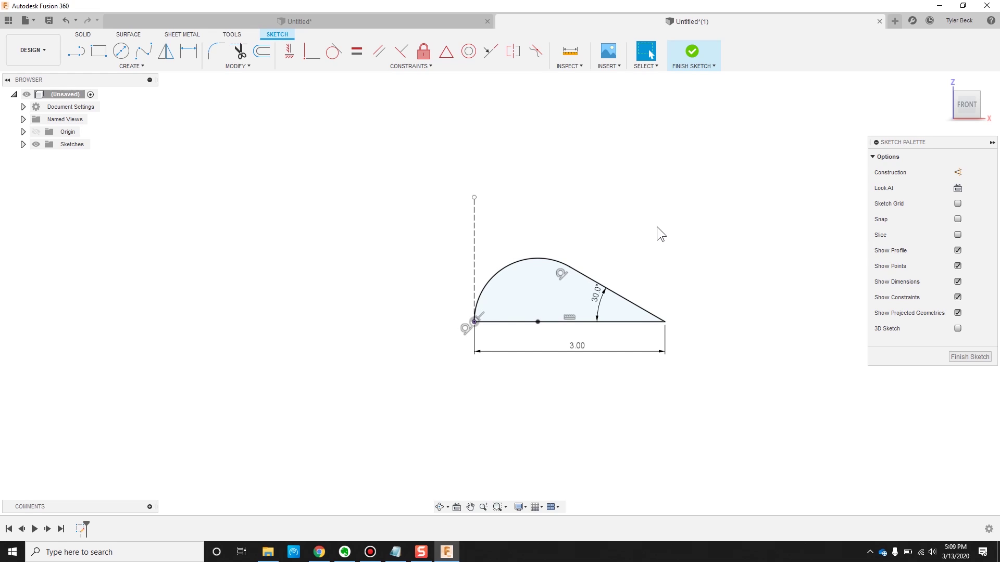
# Finish the sketch, expand the list of sketches and show the origin planes
pyautogui.click(688, 49)
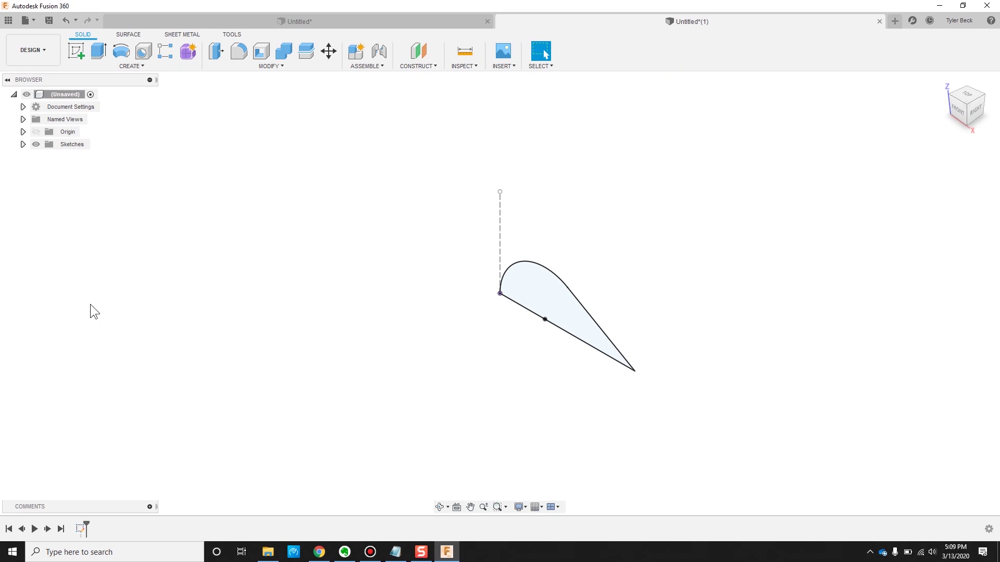
pyautogui.click(23, 144)
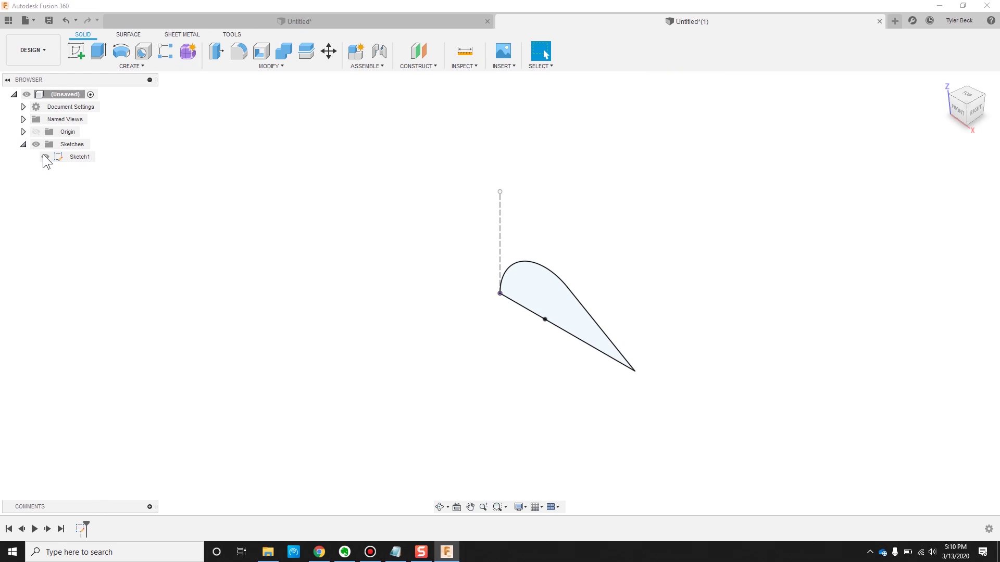
pyautogui.click(33, 132)
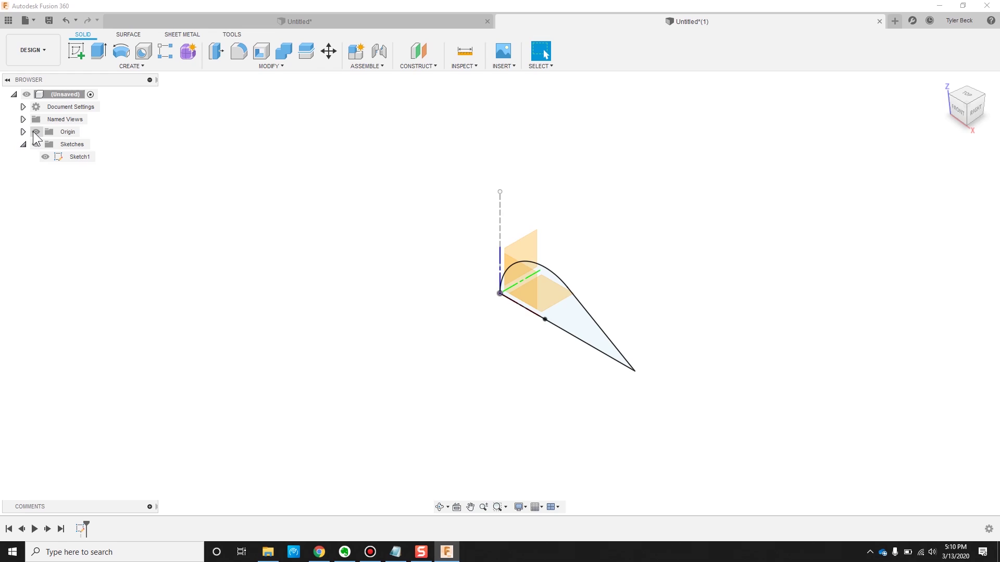
# Create a construction plane offset 3.10 in from the teardrop sketch profile
pyautogui.click(419, 67)
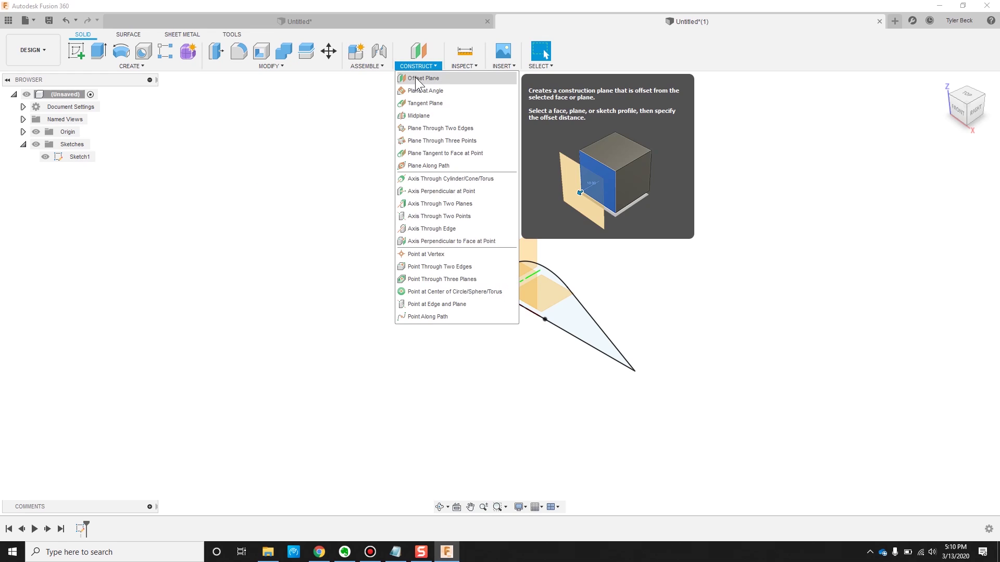
pyautogui.click(423, 78)
pyautogui.click(572, 301)
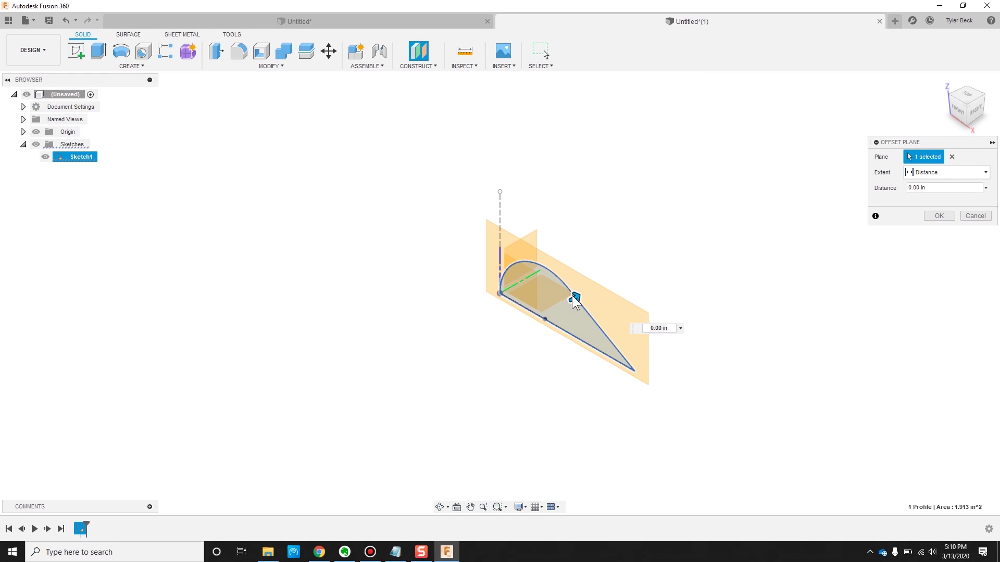
pyautogui.moveTo(575, 299); pyautogui.dragTo(701, 198)
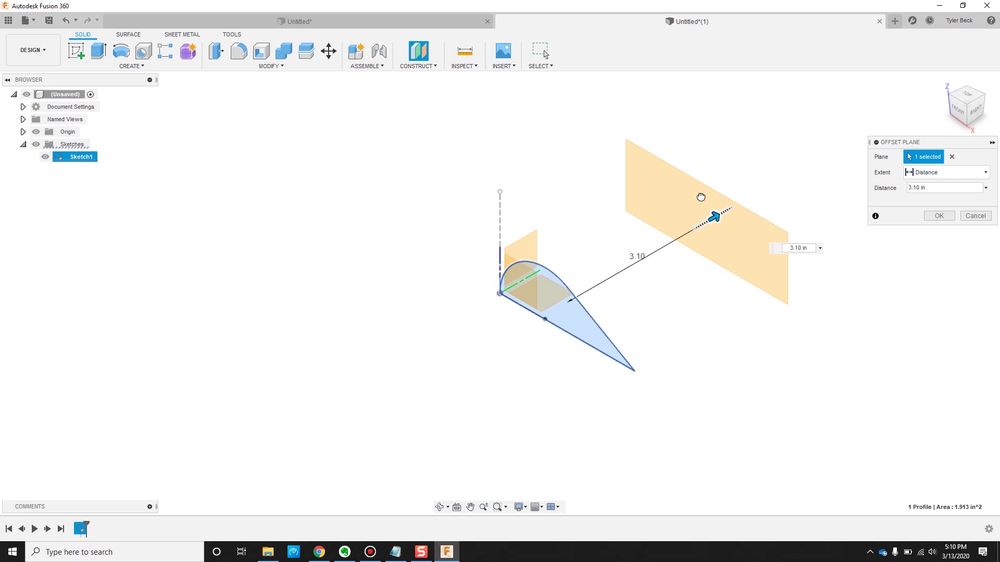
pyautogui.click(940, 218)
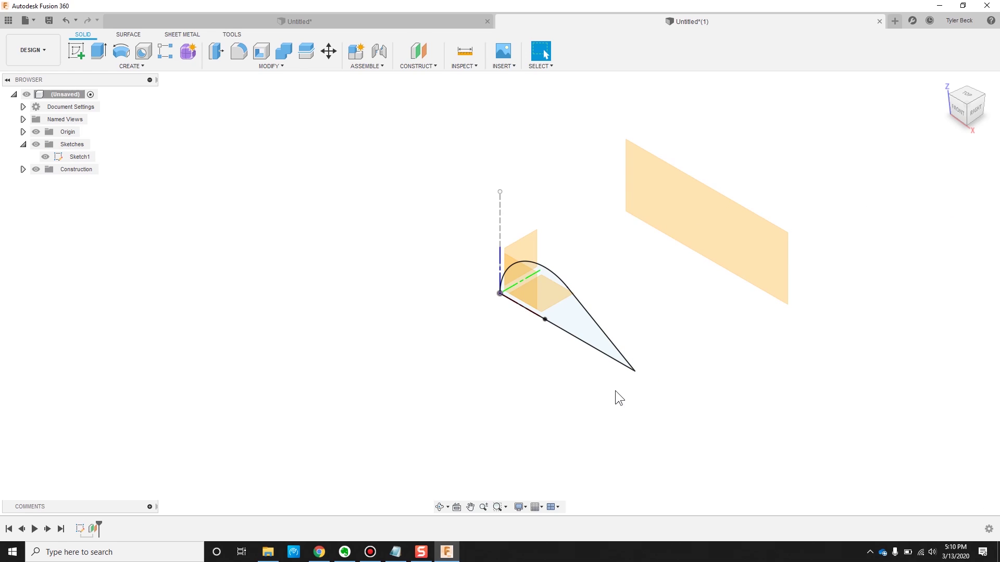
# Start a new sketch on the offset construction plane
pyautogui.moveTo(570, 420)
pyautogui.keyDown('shift'); pyautogui.mouseDown(button='middle')
pyautogui.moveTo(575, 404)
pyautogui.moveTo(580, 411)
pyautogui.mouseUp(button='middle'); pyautogui.keyUp('shift')
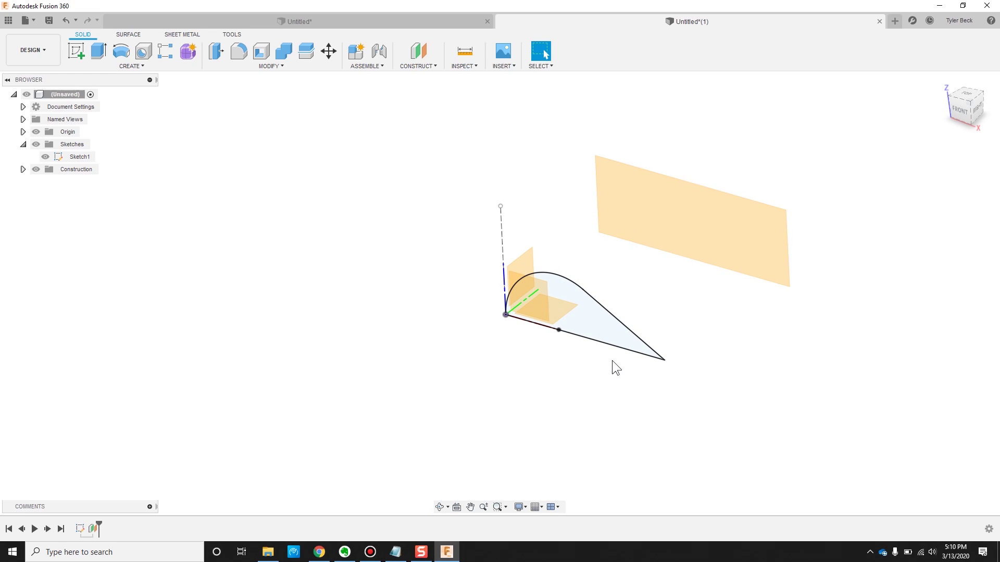
pyautogui.click(707, 211)
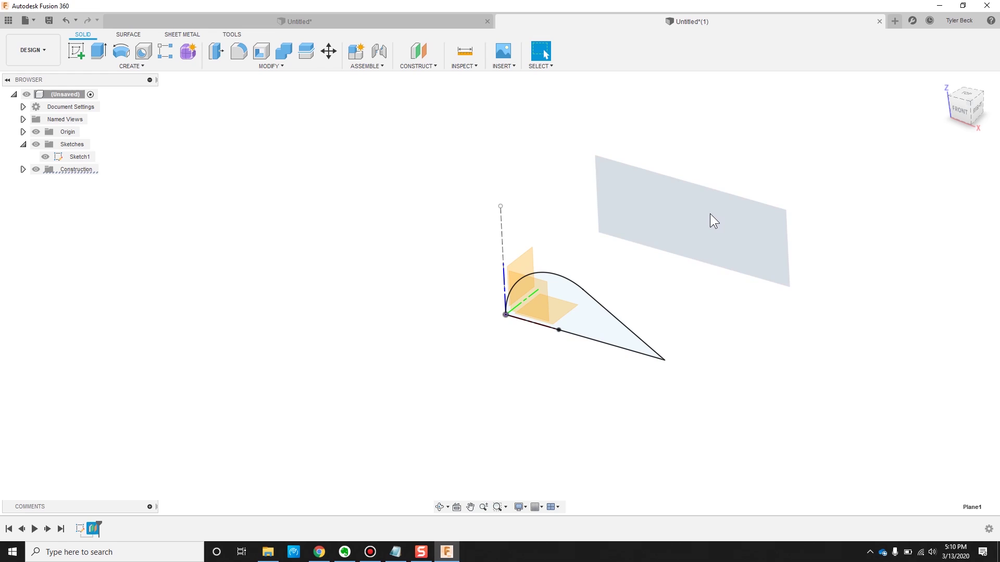
pyautogui.click(690, 287)
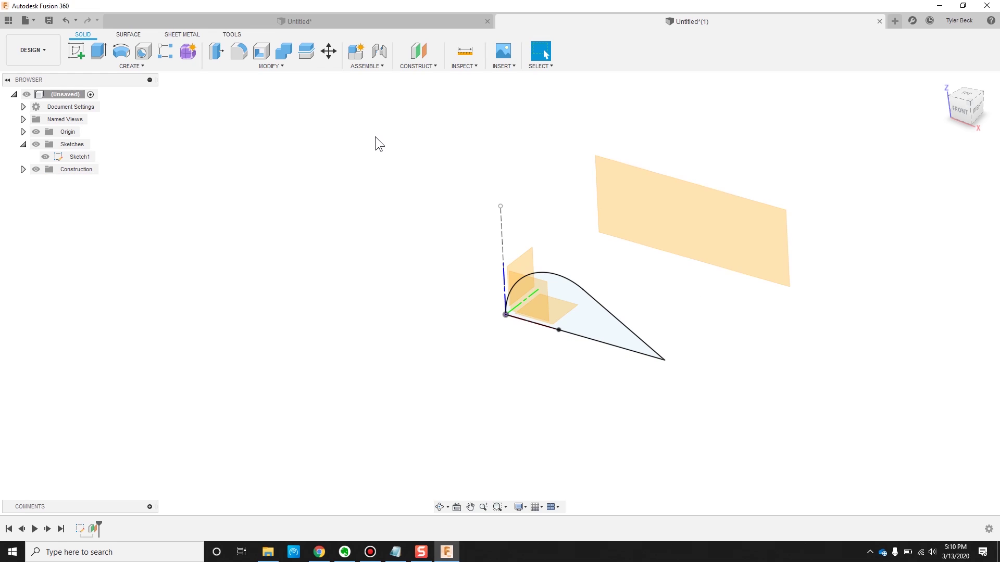
pyautogui.click(670, 199)
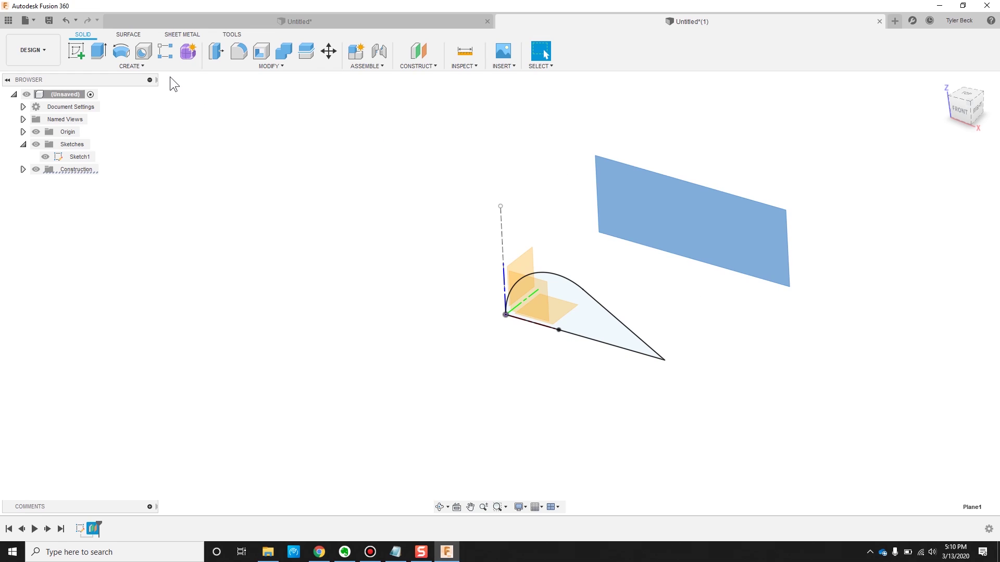
pyautogui.click(76, 51)
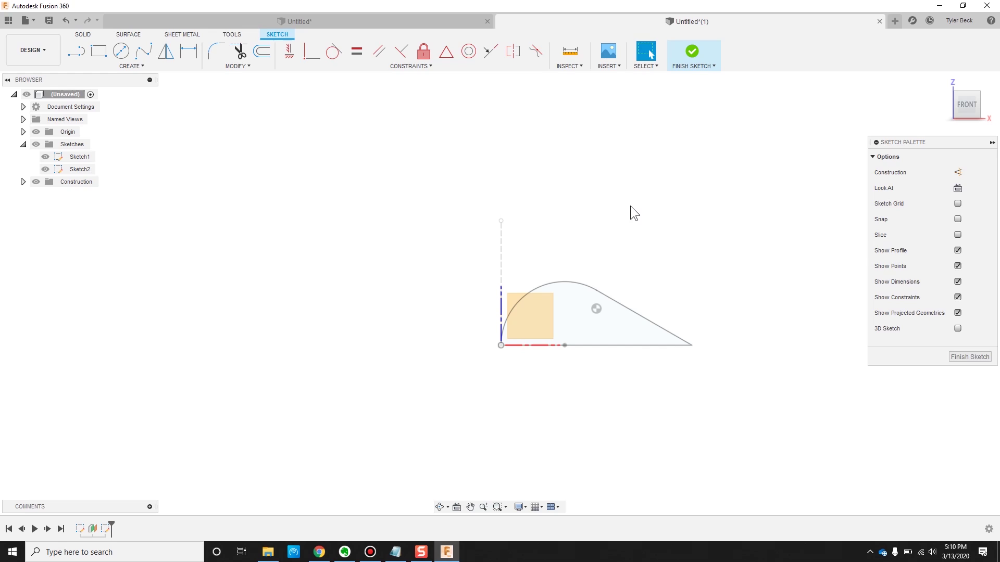
# Paste the copied teardrop profile into the new sketch and move it -1.507 in and 0.573 in onto the origin
pyautogui.hotkey('ctrl', 'v')
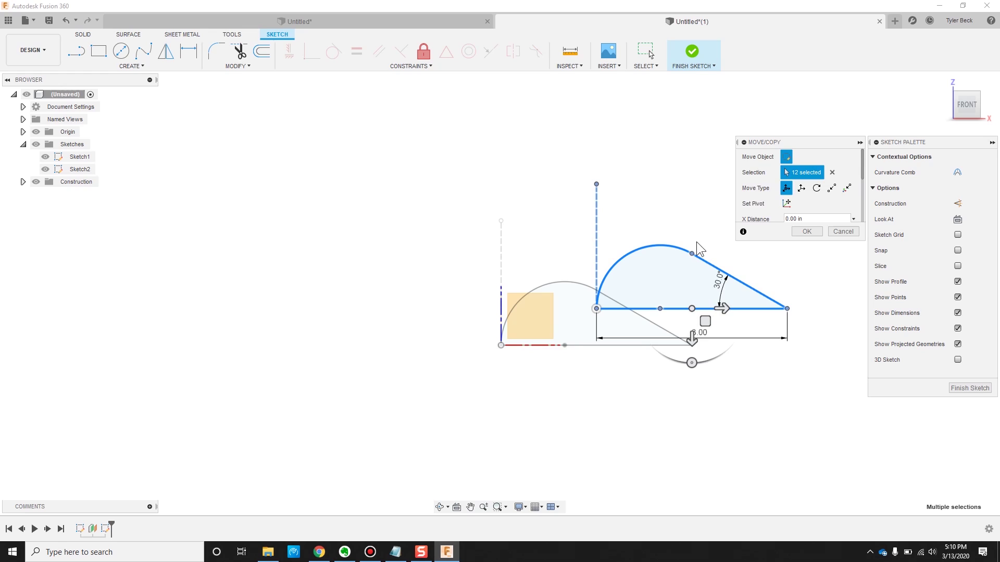
pyautogui.moveTo(690, 245); pyautogui.dragTo(652, 252)
pyautogui.moveTo(665, 239)
pyautogui.mouseDown(button='middle')
pyautogui.moveTo(625, 265)
pyautogui.moveTo(635, 270)
pyautogui.moveTo(587, 269)
pyautogui.moveTo(627, 270)
pyautogui.moveTo(676, 252)
pyautogui.mouseUp(button='middle')
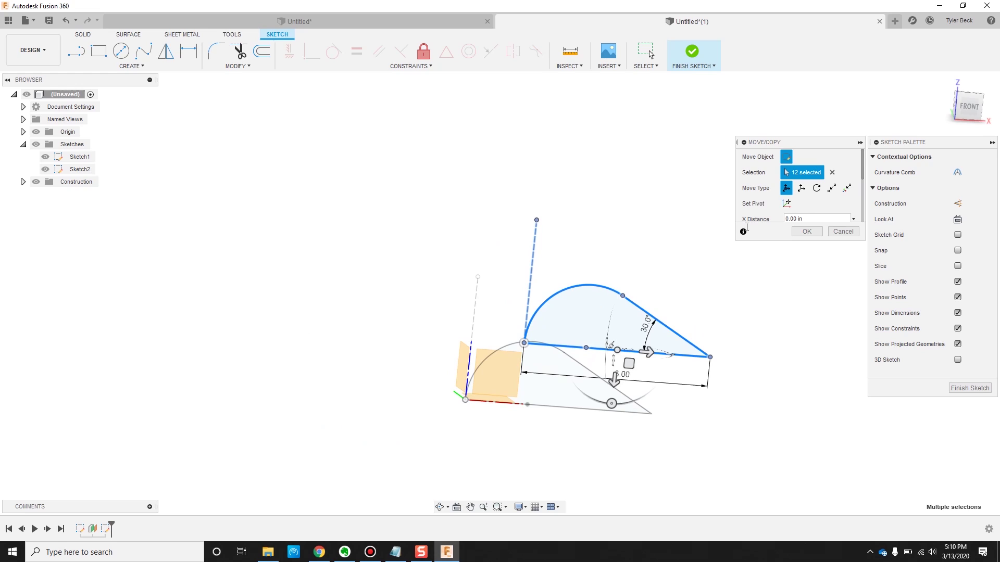
pyautogui.click(974, 125)
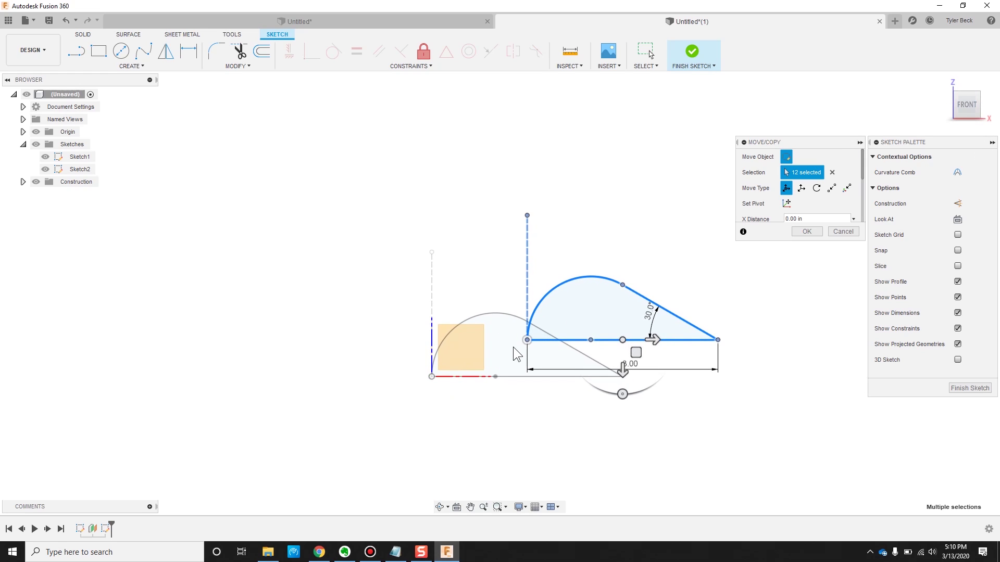
pyautogui.moveTo(635, 352); pyautogui.dragTo(539, 389)
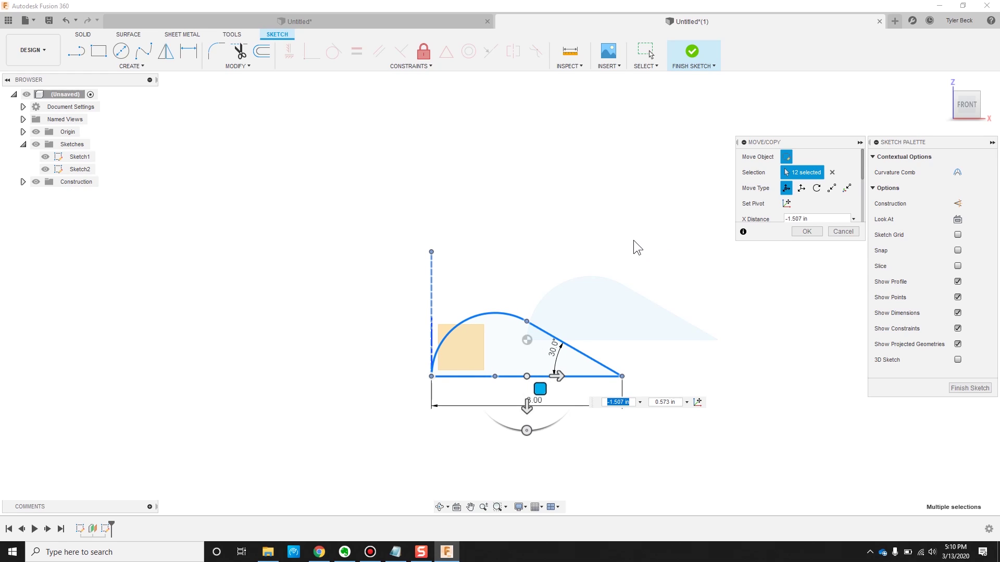
pyautogui.click(804, 232)
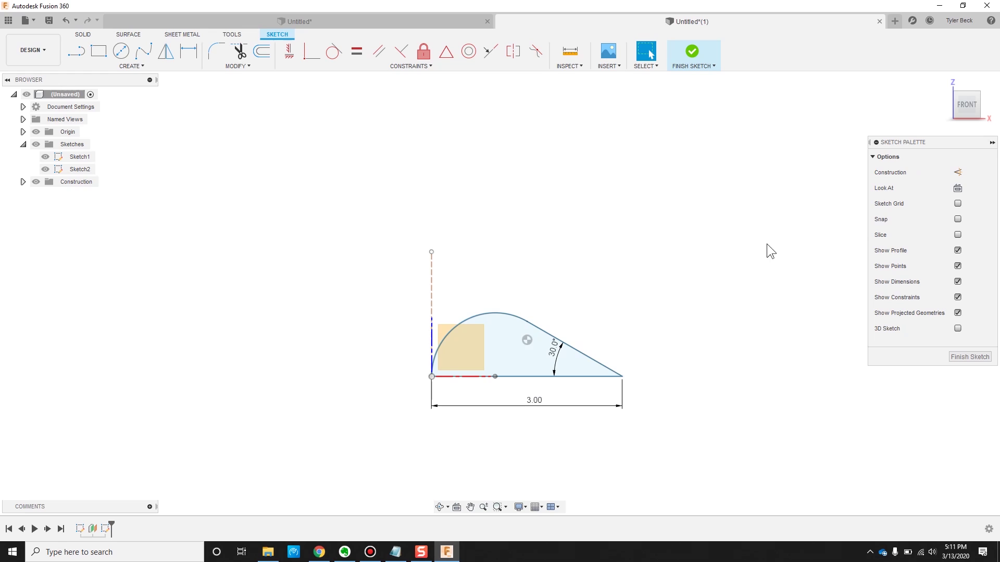
pyautogui.moveTo(730, 295)
pyautogui.keyDown('shift'); pyautogui.mouseDown(button='middle')
pyautogui.moveTo(672, 323)
pyautogui.moveTo(689, 323)
pyautogui.moveTo(692, 310)
pyautogui.moveTo(698, 323)
pyautogui.mouseUp(button='middle'); pyautogui.keyUp('shift')
pyautogui.scroll(-2, 698, 314)
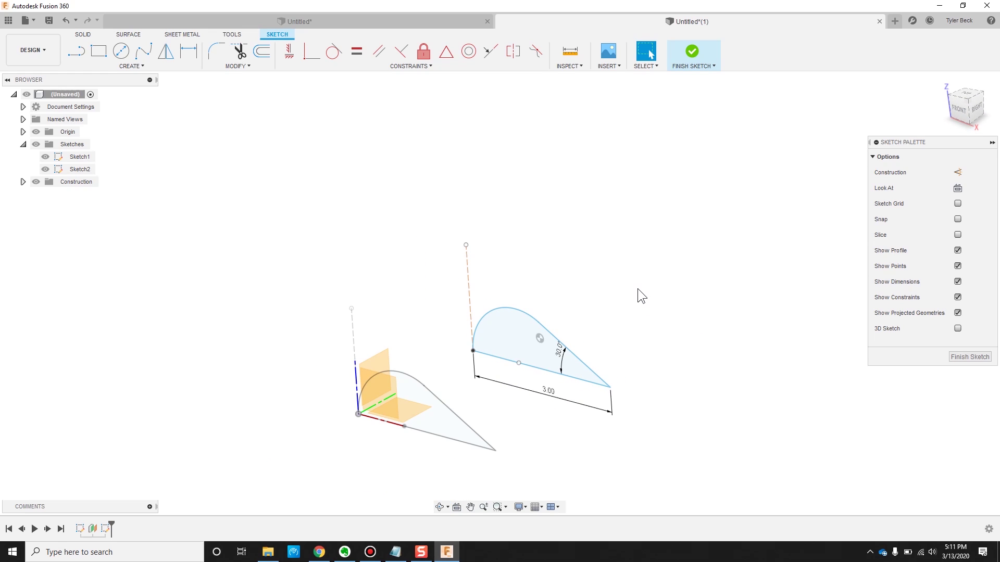
pyautogui.write('s')
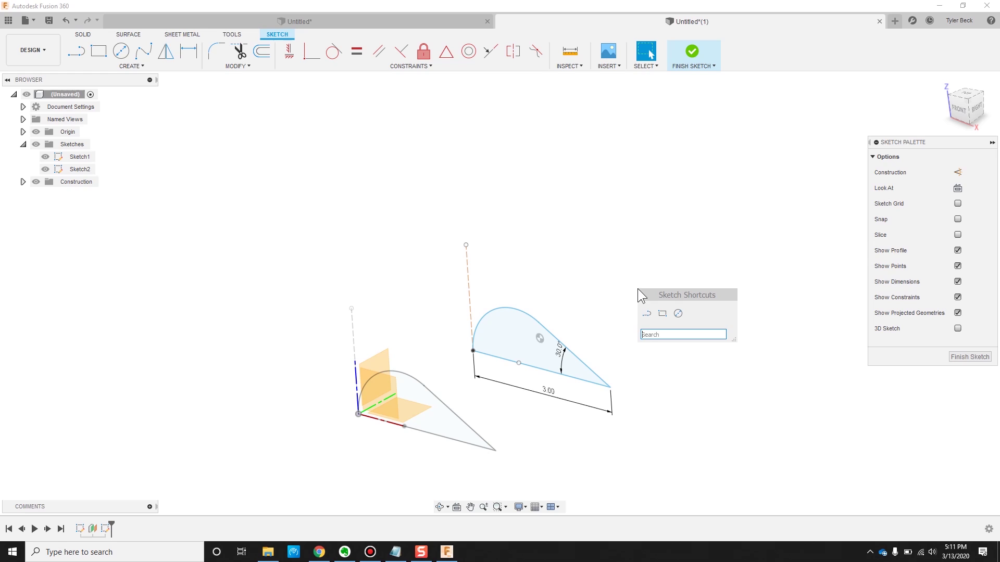
pyautogui.write('scal')
pyautogui.press('Return')
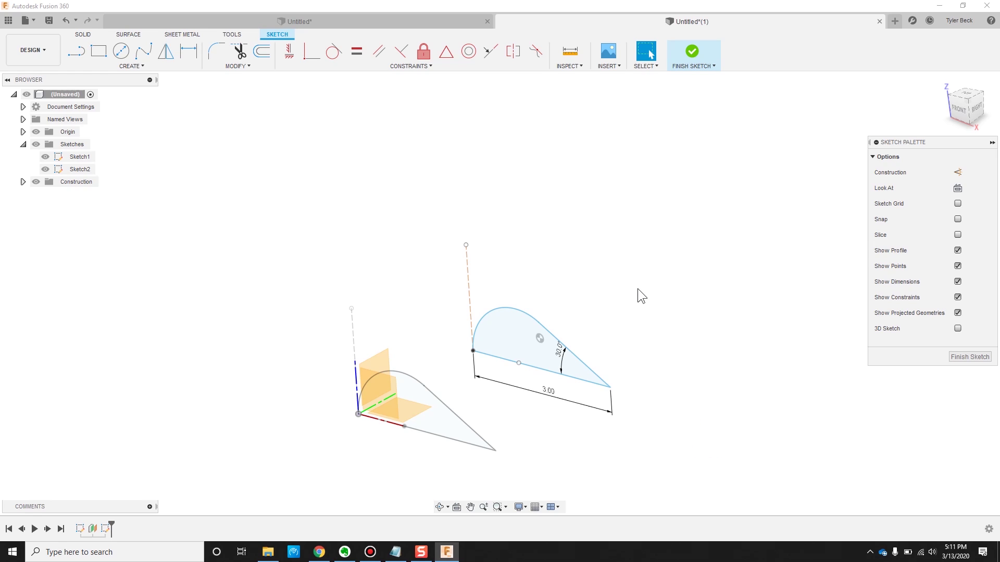
pyautogui.moveTo(453, 293); pyautogui.dragTo(661, 413)
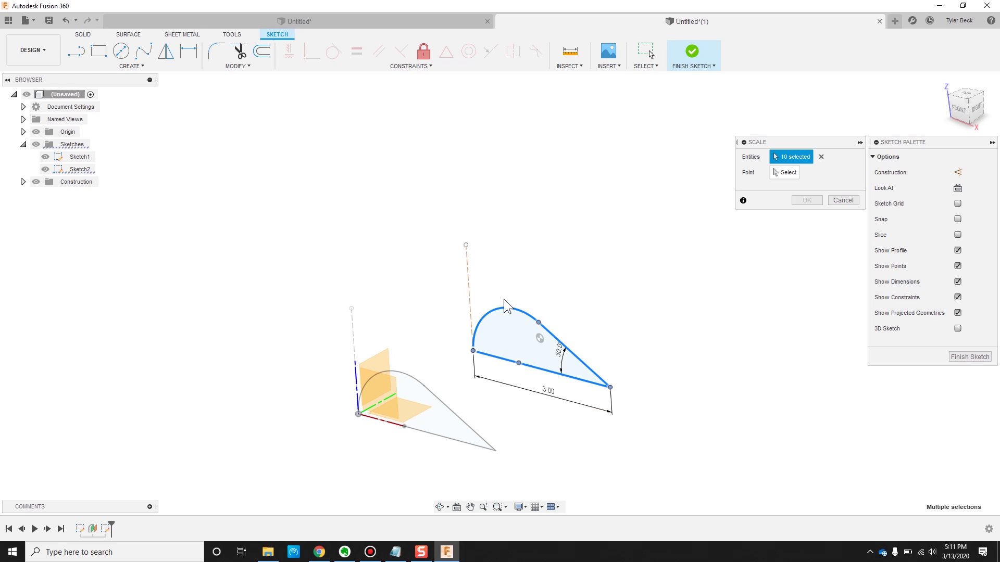
pyautogui.click(821, 157)
pyautogui.press('Escape')
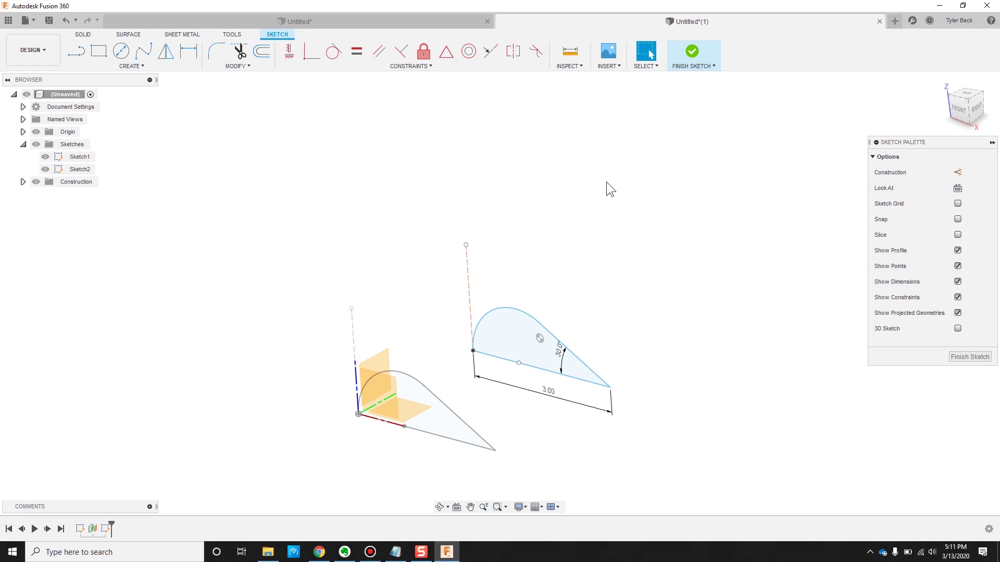
# Use Sketch Scale to enlarge the pasted profile's three curves by a factor of about 1.493 about its sharp corner
pyautogui.write('s')
pyautogui.write('sca')
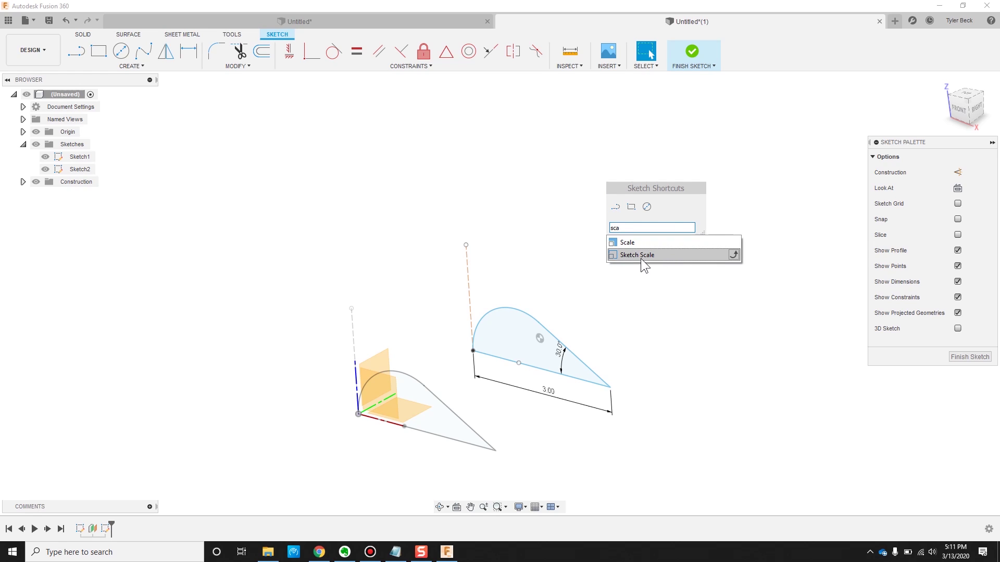
pyautogui.click(640, 255)
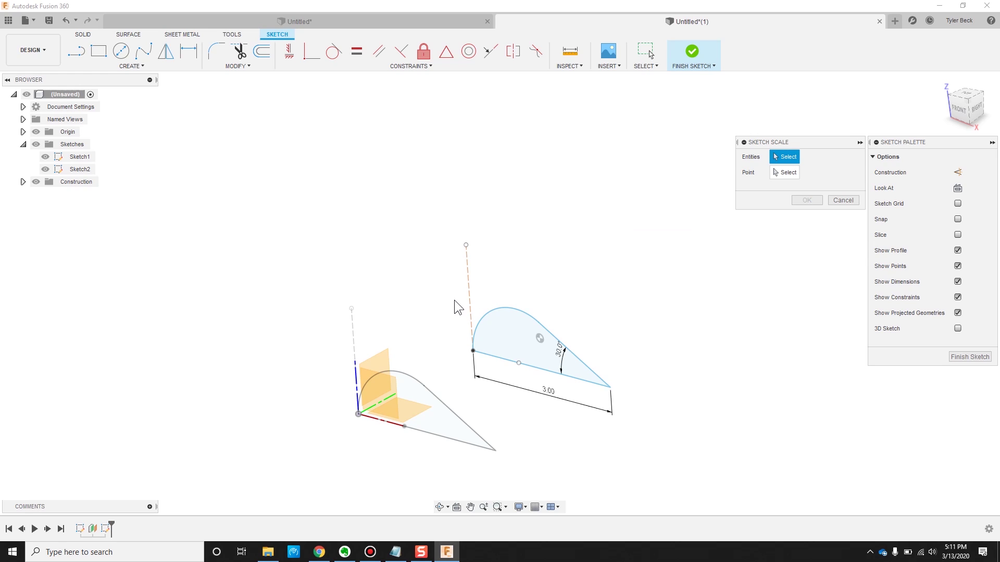
pyautogui.moveTo(454, 300)
pyautogui.mouseDown()
pyautogui.moveTo(545, 373)
pyautogui.moveTo(649, 421)
pyautogui.mouseUp()
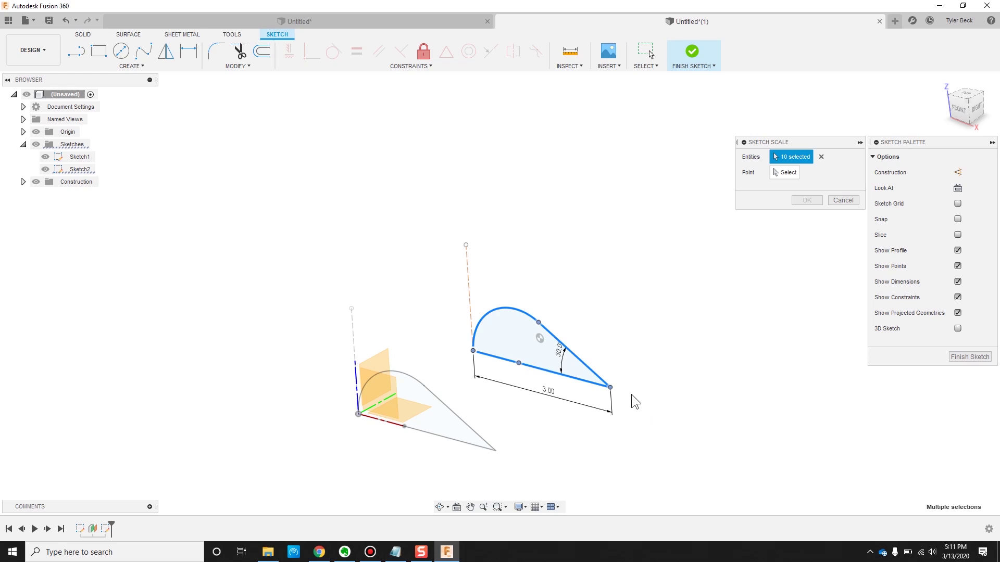
pyautogui.click(780, 172)
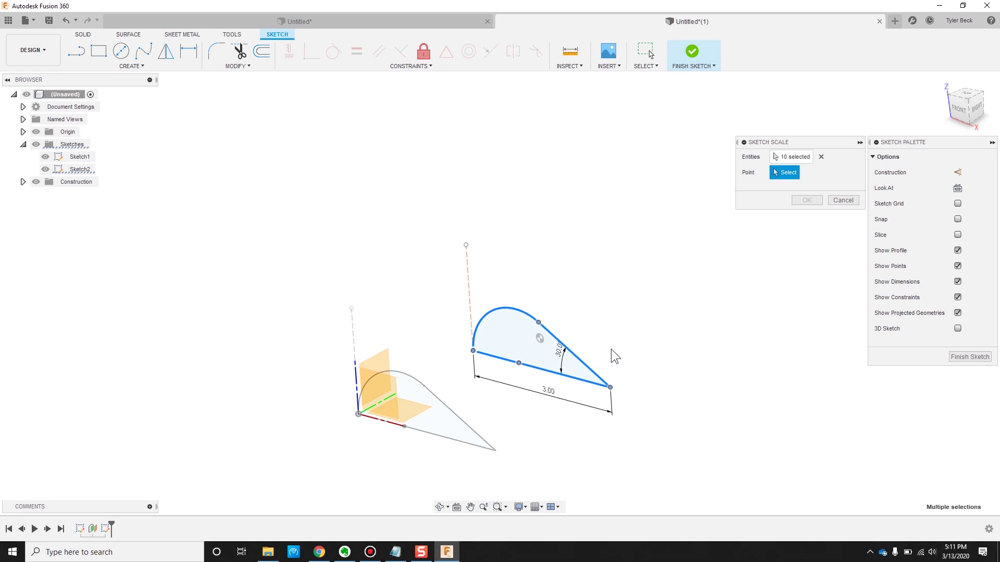
pyautogui.click(821, 156)
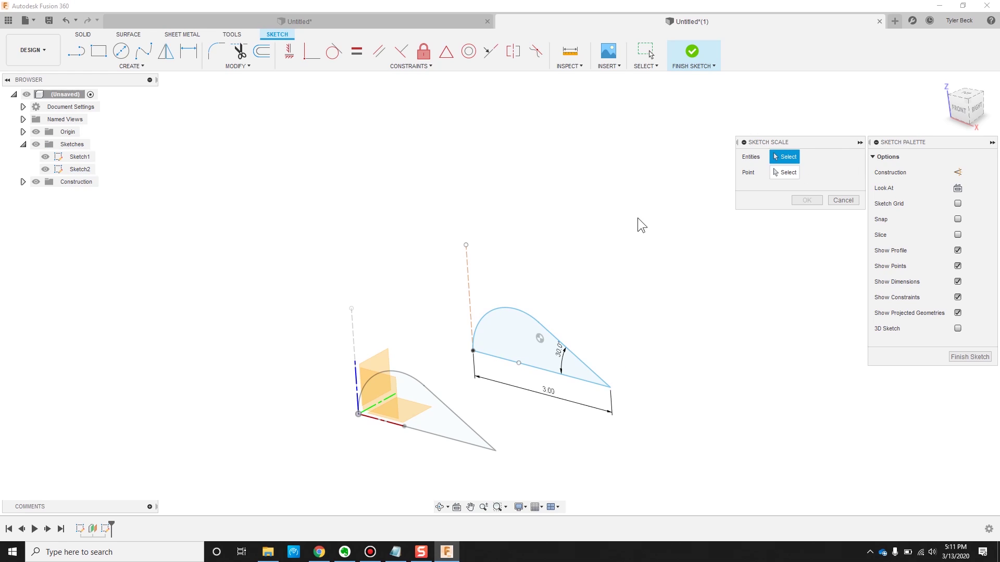
pyautogui.click(556, 344)
pyautogui.click(526, 314)
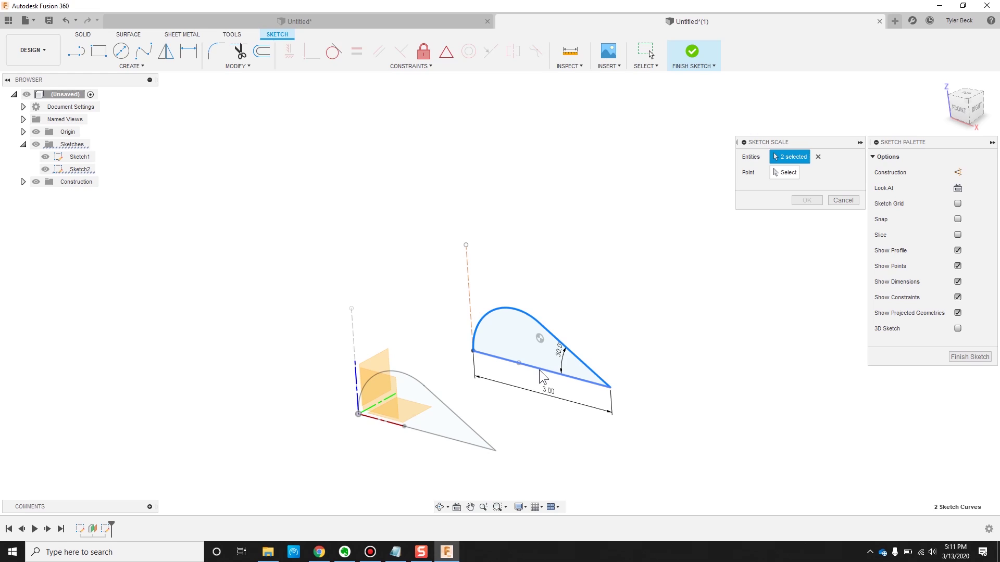
pyautogui.click(538, 369)
pyautogui.click(796, 173)
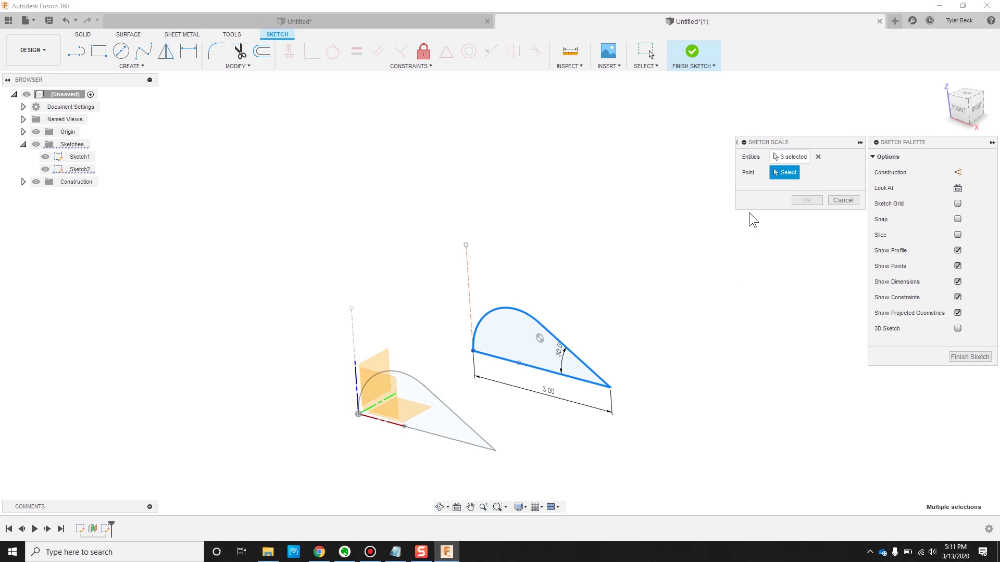
pyautogui.click(610, 387)
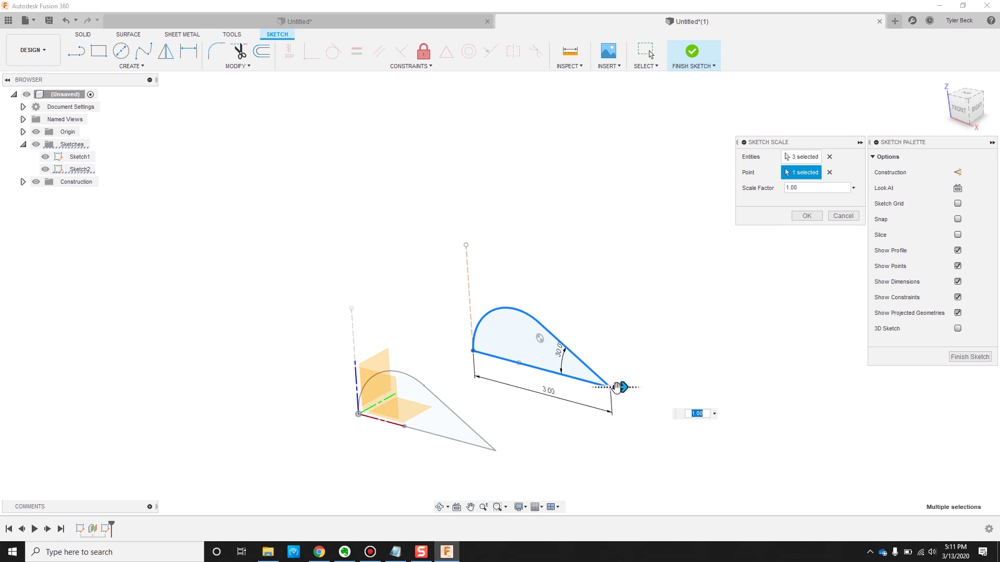
pyautogui.moveTo(625, 387)
pyautogui.mouseDown()
pyautogui.moveTo(639, 392)
pyautogui.moveTo(631, 390)
pyautogui.mouseUp()
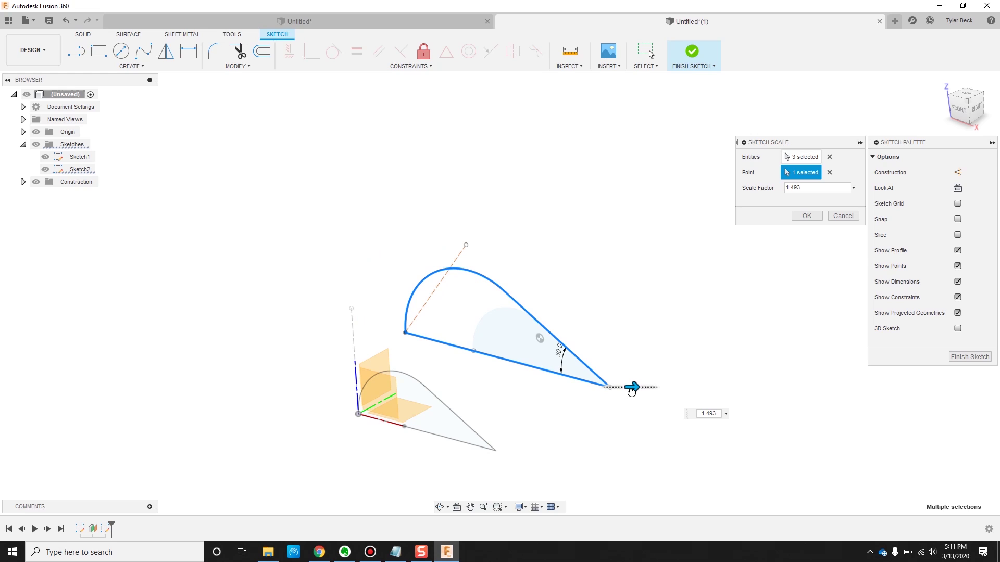
pyautogui.click(800, 214)
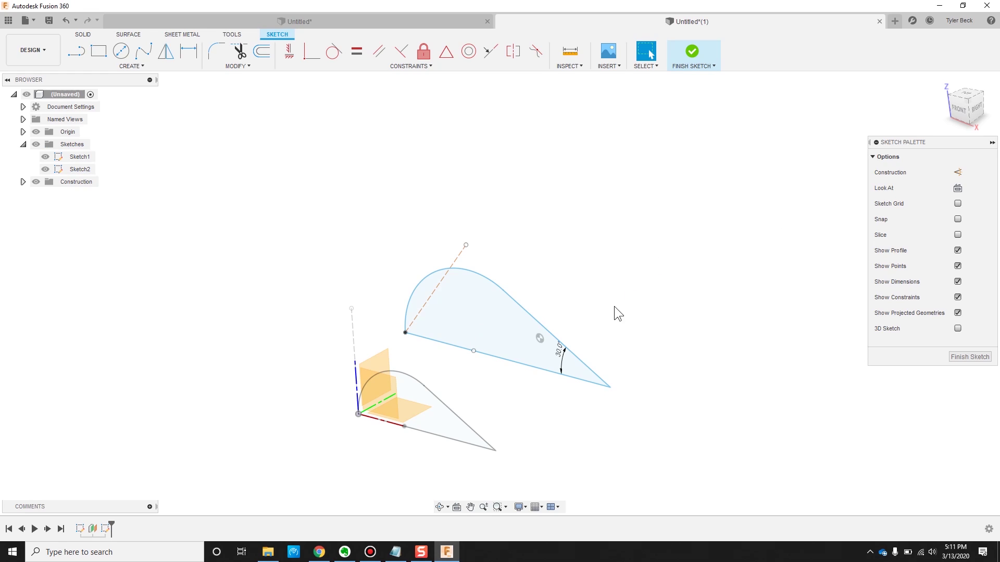
# Loft a new body between the original teardrop profile and its scaled copy
pyautogui.moveTo(601, 314); pyautogui.dragTo(628, 283, button='middle')
pyautogui.write('s')
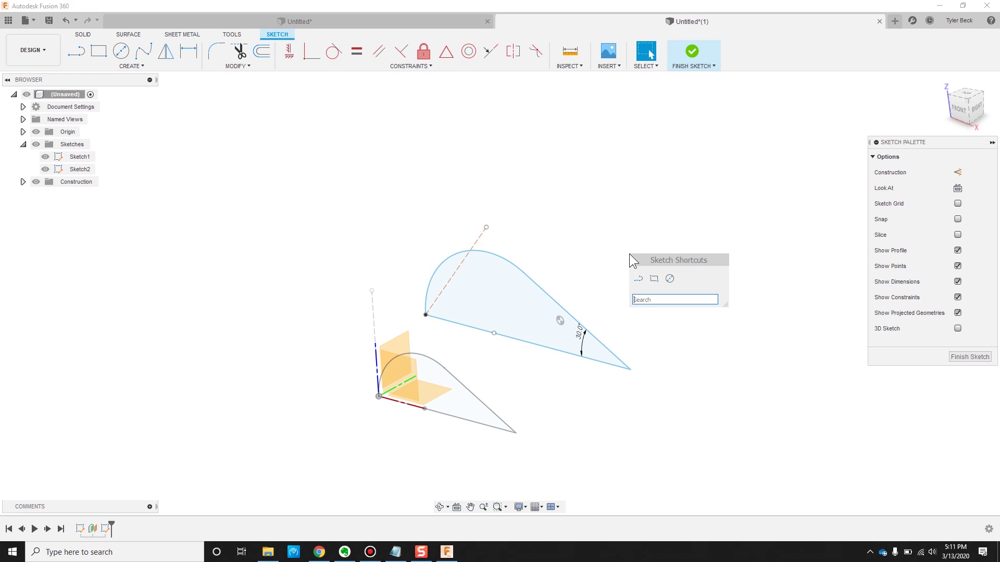
pyautogui.write('loft')
pyautogui.press('Return')
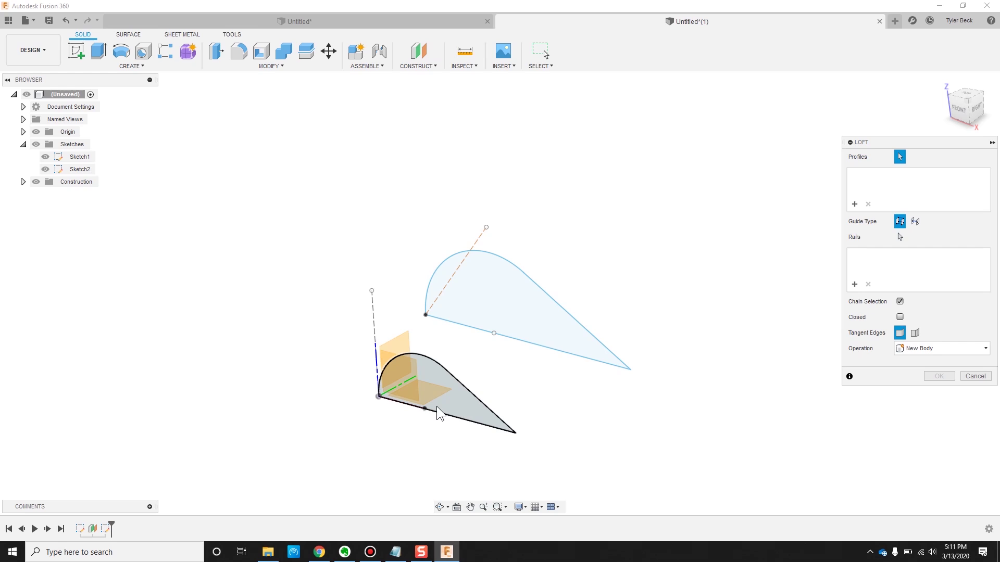
pyautogui.click(442, 370)
pyautogui.click(485, 308)
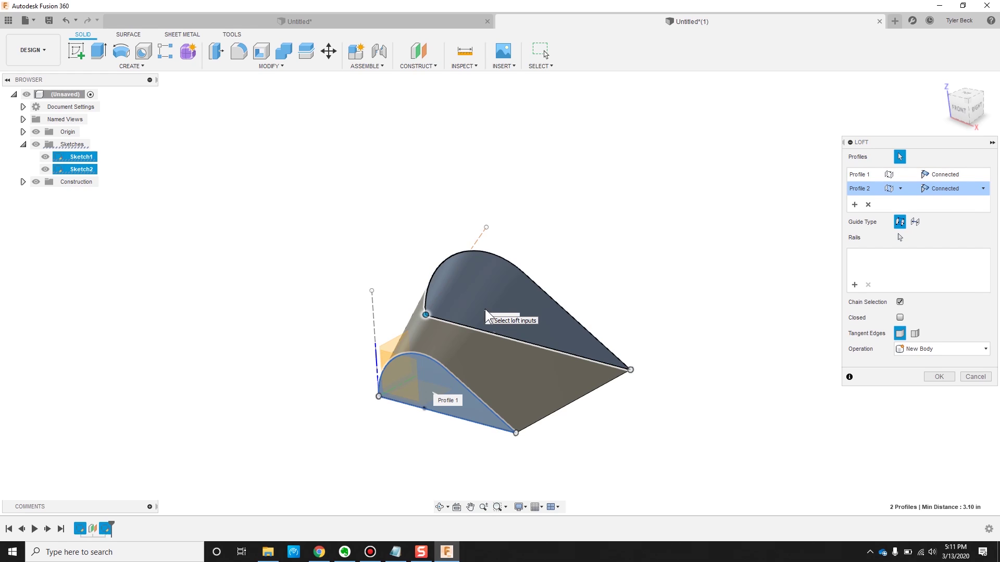
pyautogui.click(938, 378)
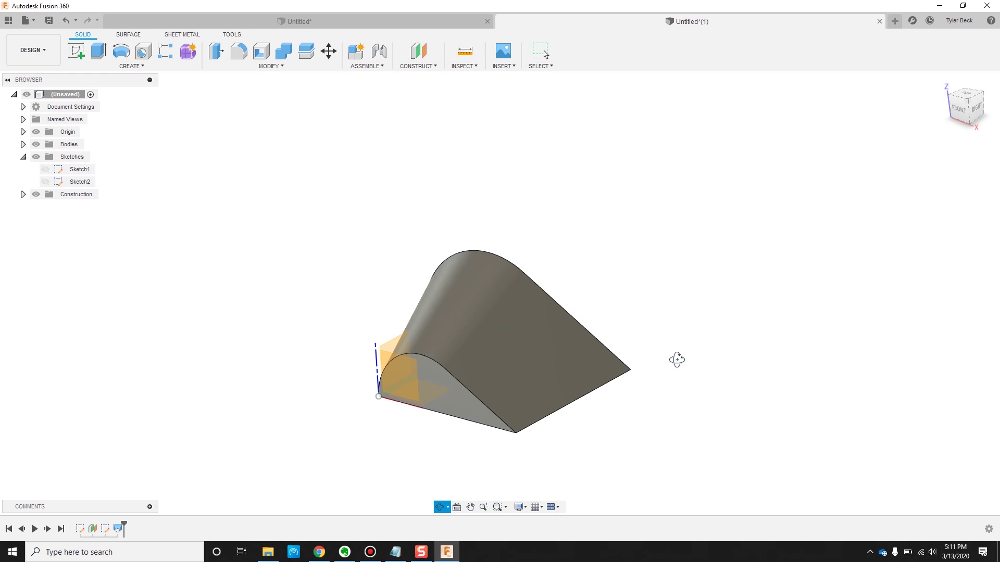
# Delete the loft feature from the design history
pyautogui.keyDown('shift'); pyautogui.moveTo(676, 359); pyautogui.dragTo(693, 338, button='middle'); pyautogui.keyUp('shift')
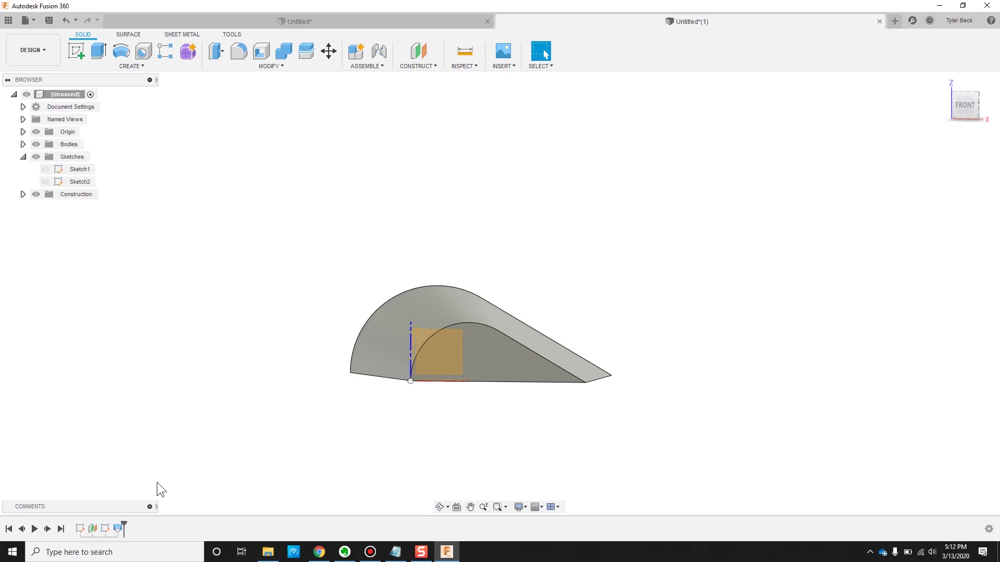
pyautogui.click(117, 529)
pyautogui.press('Delete')
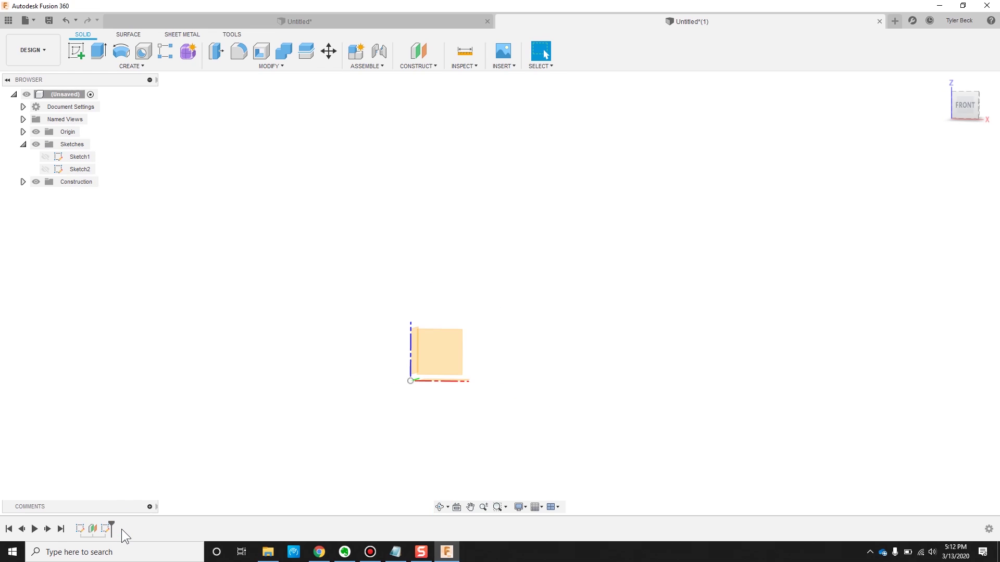
# Show the original teardrop sketch and start a new sketch on the vertical origin plane perpendicular to it
pyautogui.keyDown('shift'); pyautogui.moveTo(569, 352); pyautogui.dragTo(528, 368, button='middle'); pyautogui.keyUp('shift')
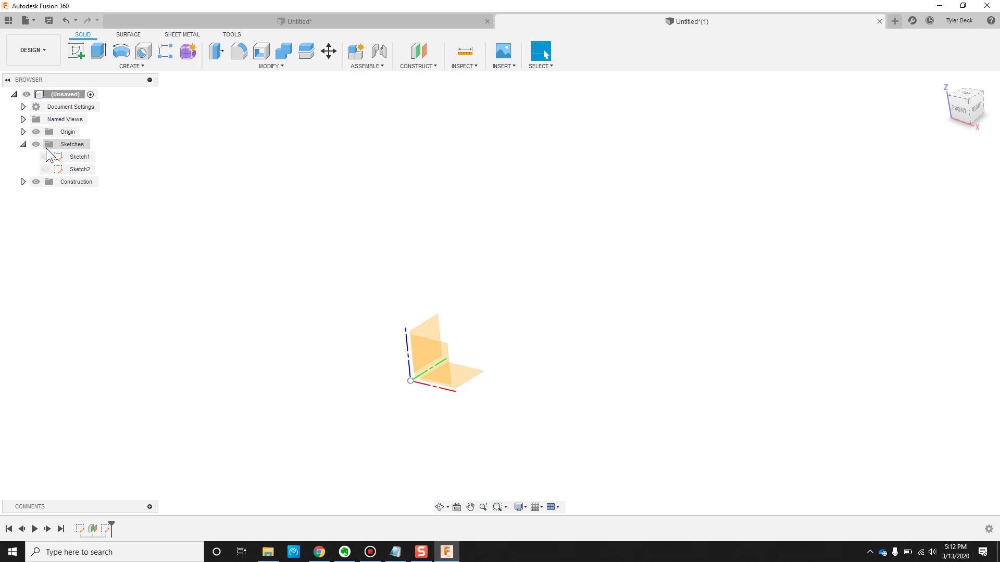
pyautogui.click(45, 155)
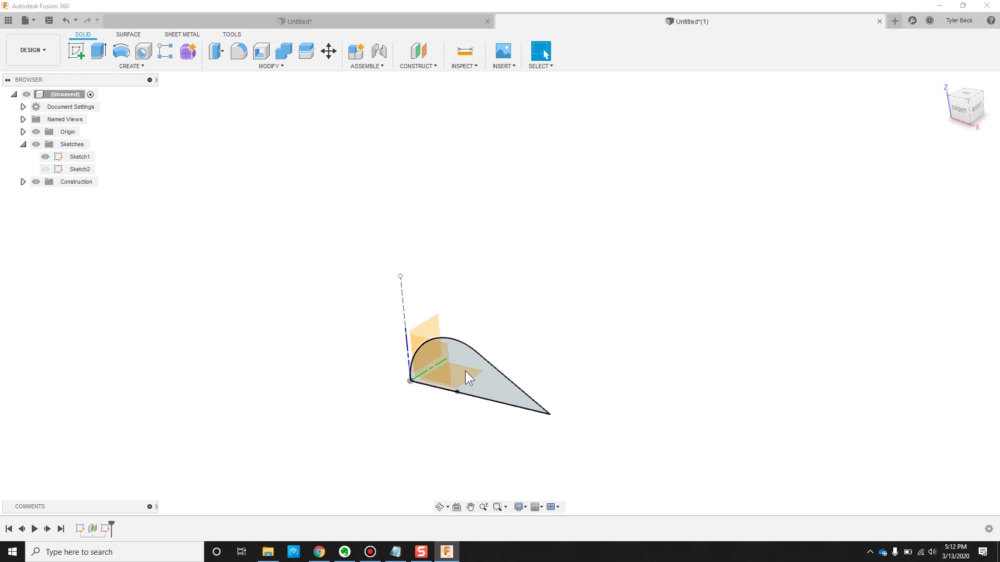
pyautogui.click(429, 329)
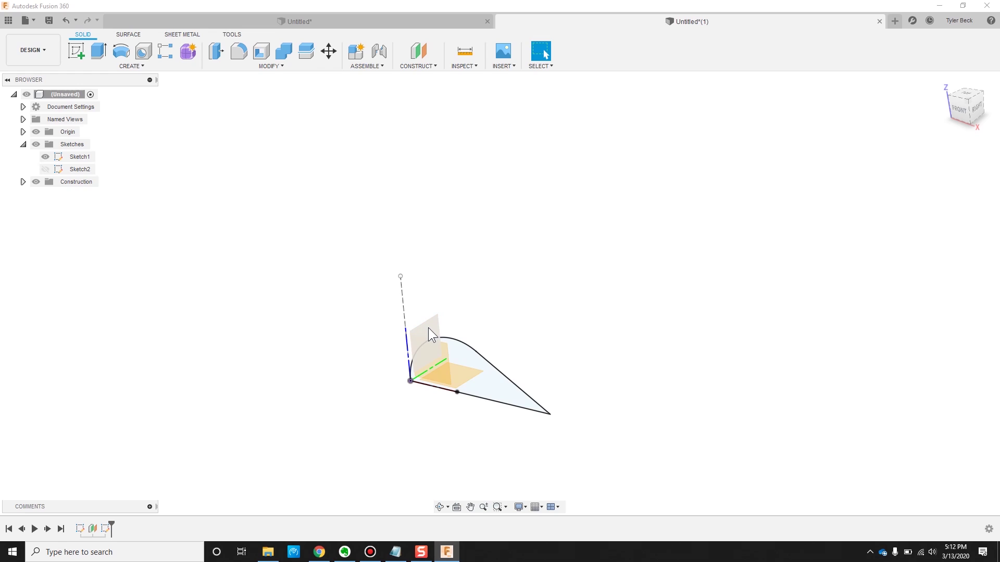
pyautogui.click(78, 52)
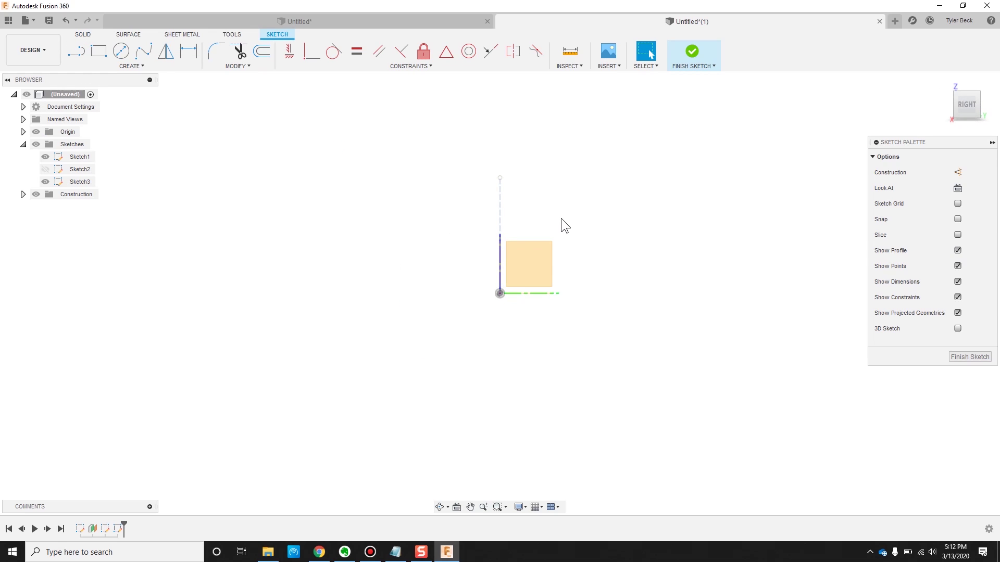
# Paste the copied teardrop profile into the new sketch and rotate it by a Z angle of -180 degrees
pyautogui.hotkey('ctrl', 'v')
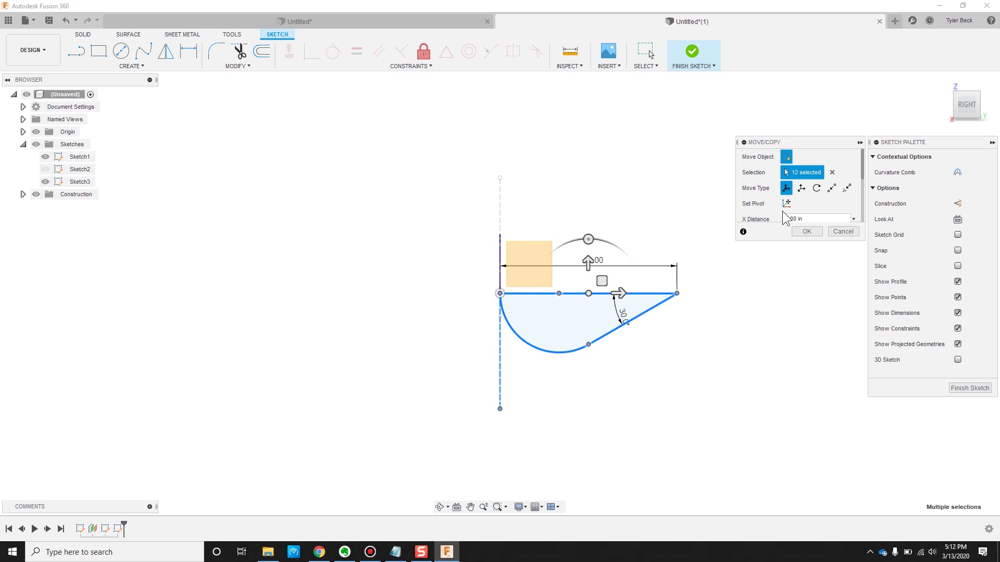
pyautogui.scroll(-3, 784, 205)
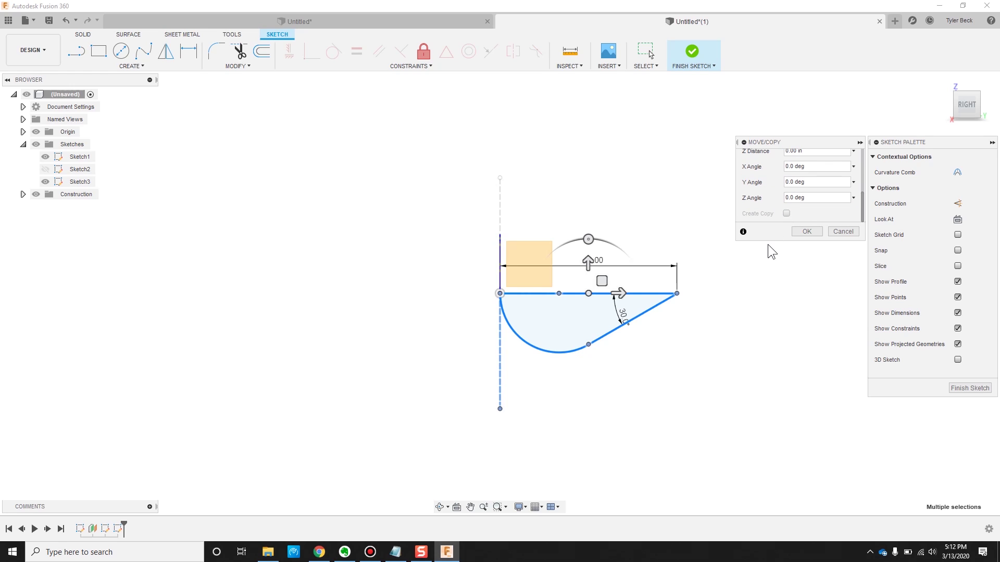
pyautogui.moveTo(588, 239)
pyautogui.mouseDown()
pyautogui.moveTo(633, 268)
pyautogui.moveTo(641, 351)
pyautogui.moveTo(587, 419)
pyautogui.mouseUp()
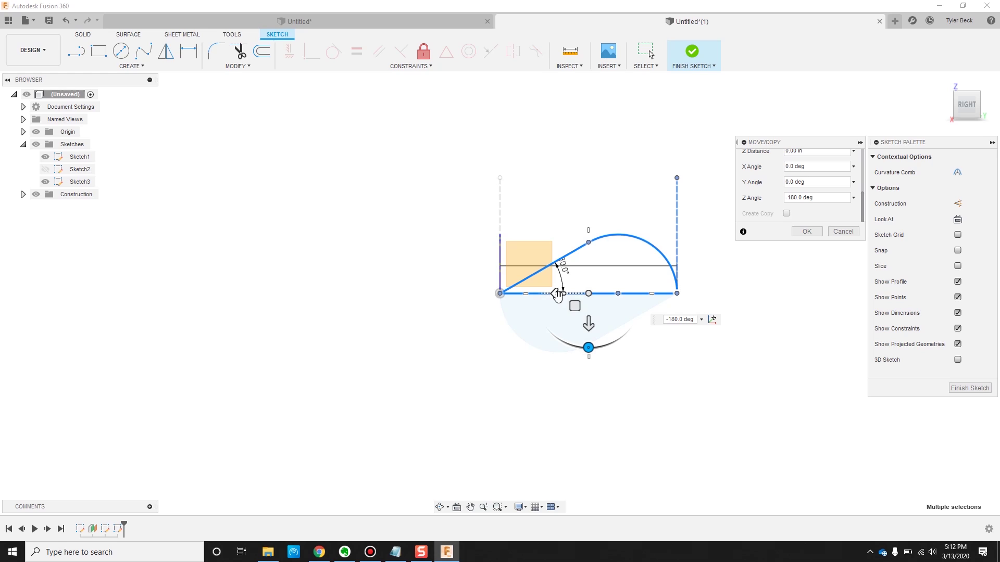
pyautogui.keyDown('shift'); pyautogui.moveTo(685, 368); pyautogui.dragTo(661, 384, button='middle'); pyautogui.keyUp('shift')
pyautogui.press('Return')
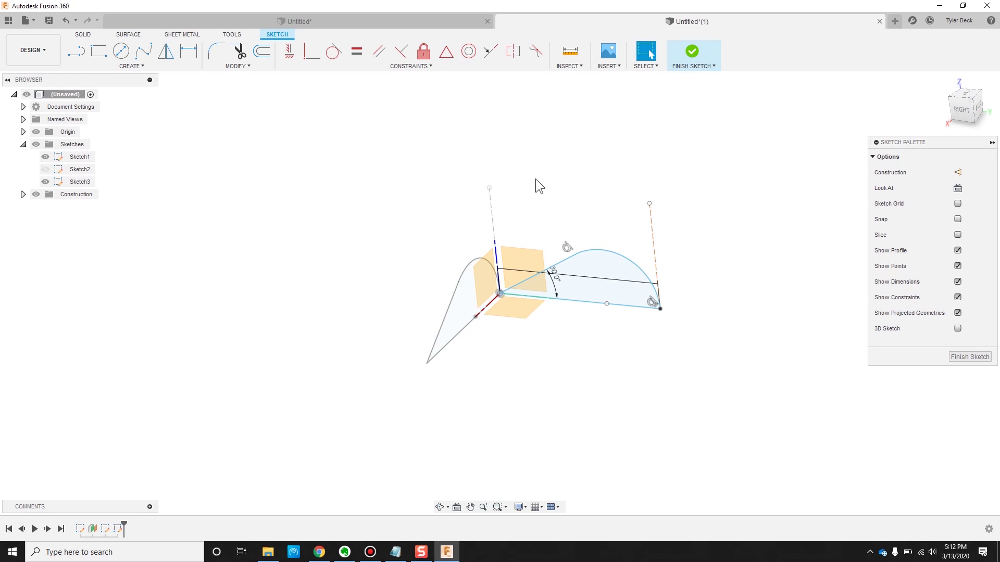
# Extrude the pasted teardrop profile 5.10 in as a new body, passing in front of the original profile
pyautogui.press('e')
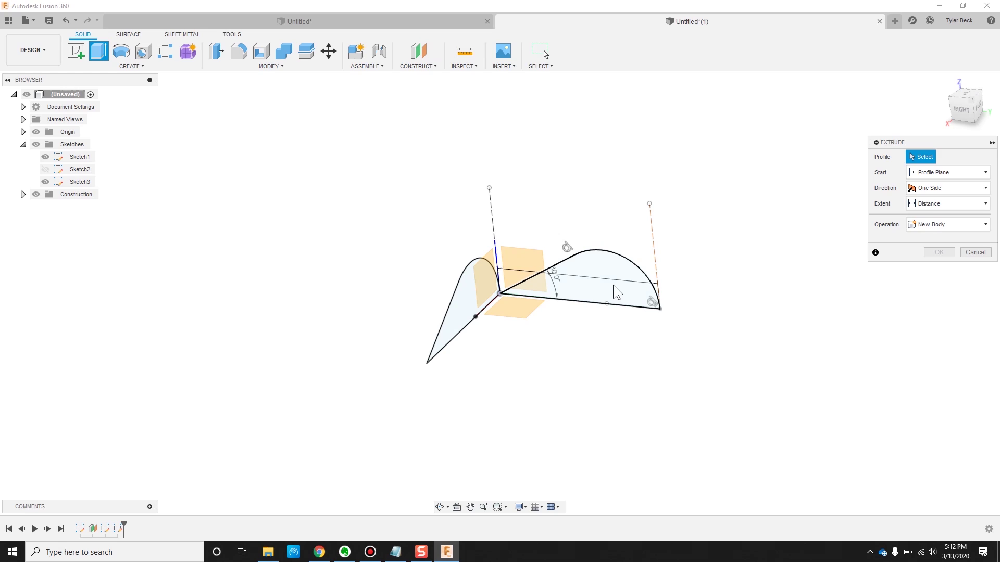
pyautogui.click(617, 289)
pyautogui.moveTo(572, 274); pyautogui.dragTo(447, 395)
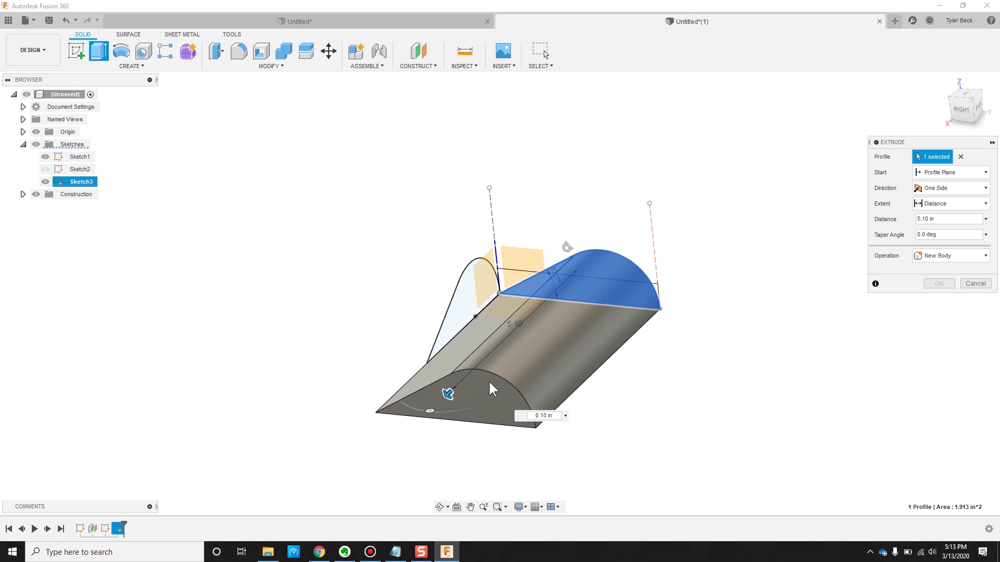
pyautogui.click(939, 283)
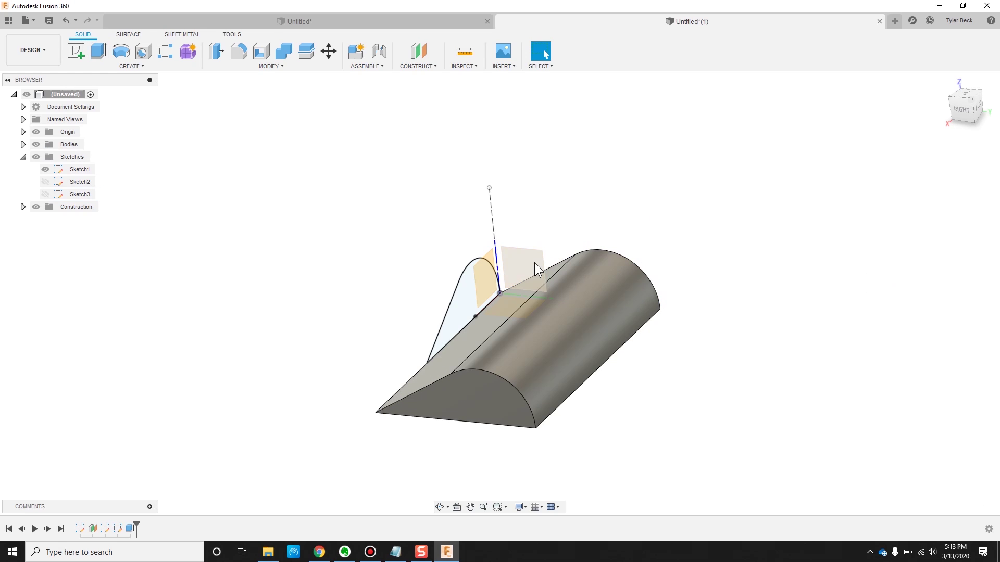
# Extrude the original teardrop profile 4.80 in across the first body as a separate new body
pyautogui.click(472, 281)
pyautogui.press('e')
pyautogui.moveTo(658, 349); pyautogui.dragTo(725, 375)
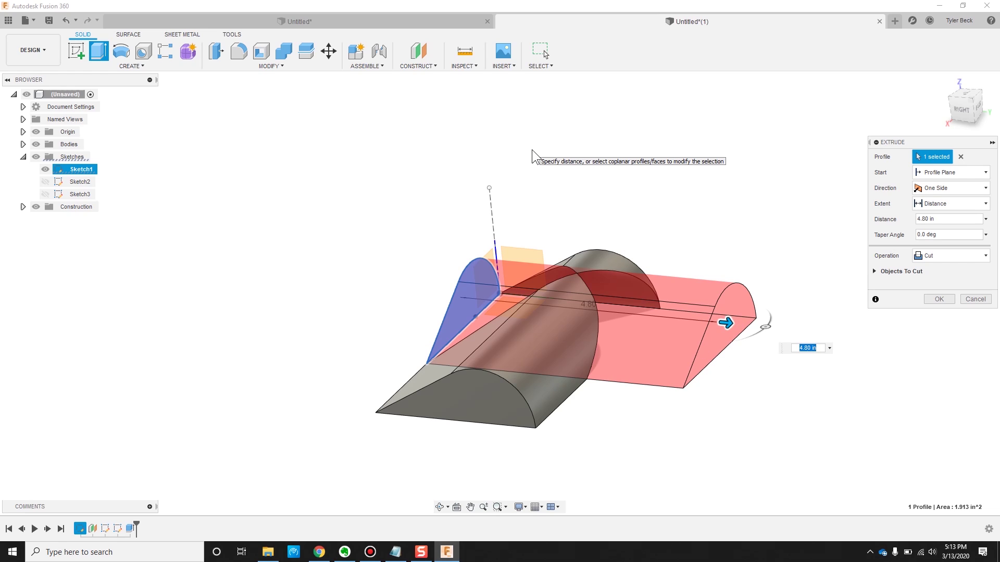
pyautogui.click(957, 255)
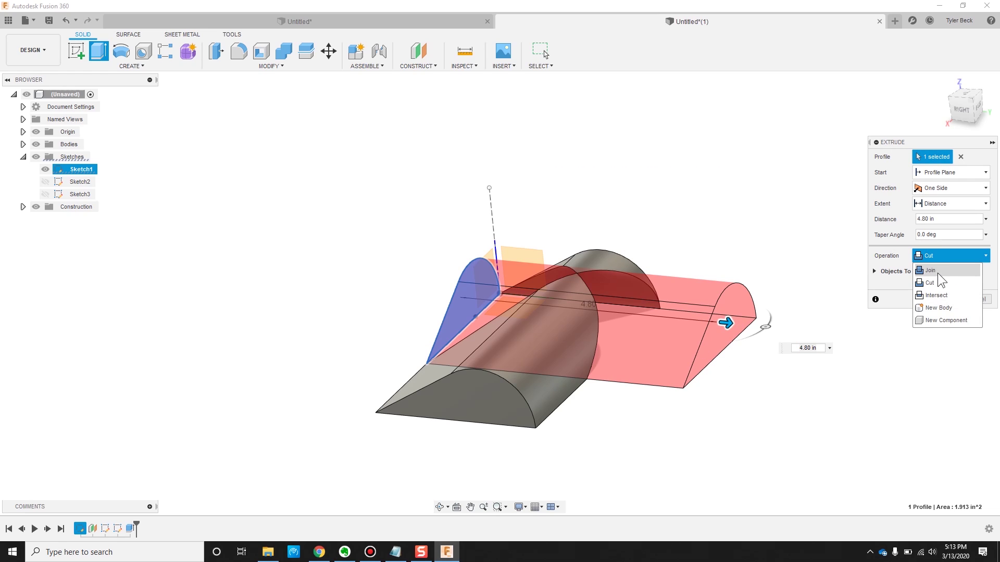
pyautogui.click(938, 308)
pyautogui.click(957, 285)
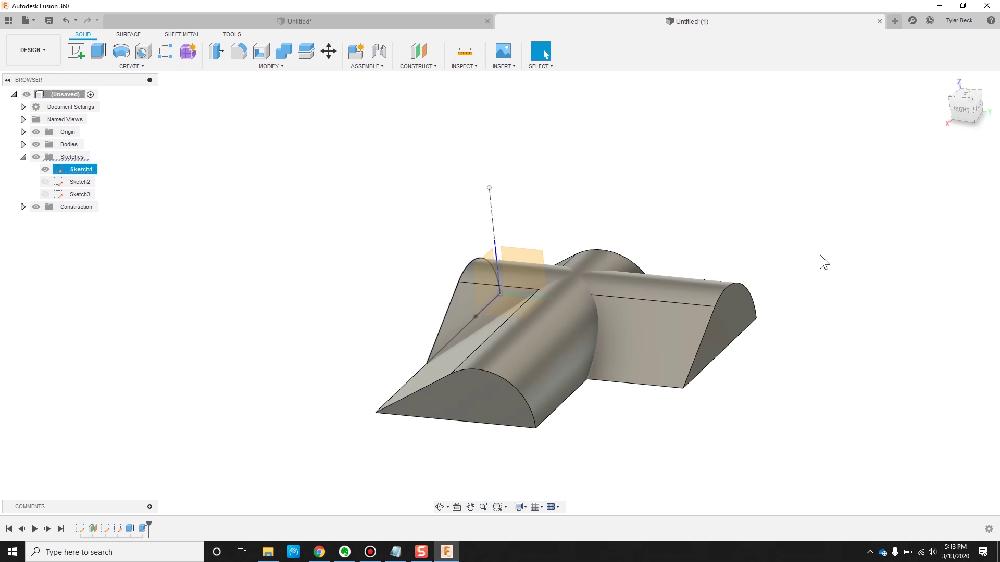
# Combine the two crossing teardrop bodies with the Intersect operation, keeping only their shared volume
pyautogui.write('s')
pyautogui.write('com')
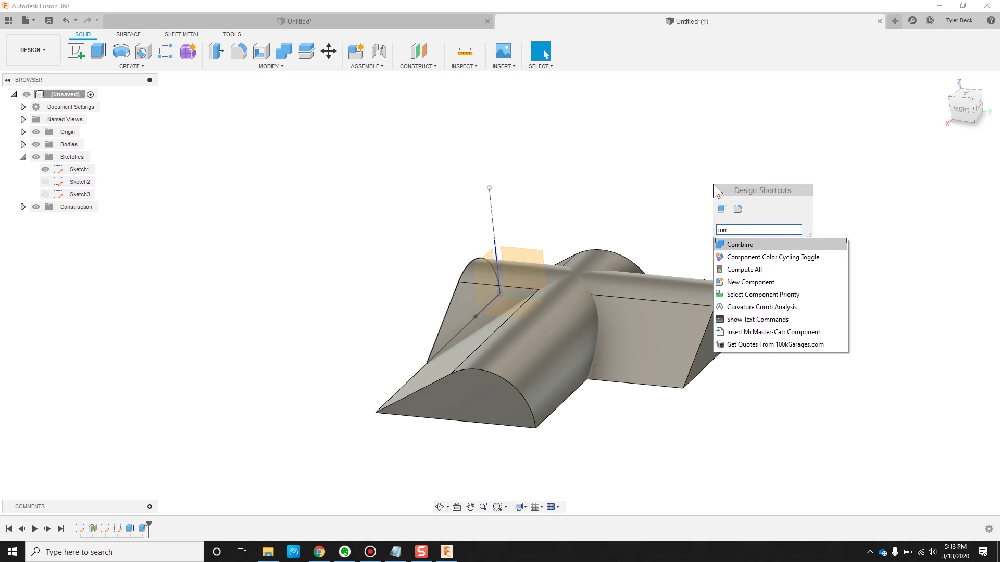
pyautogui.press('Return')
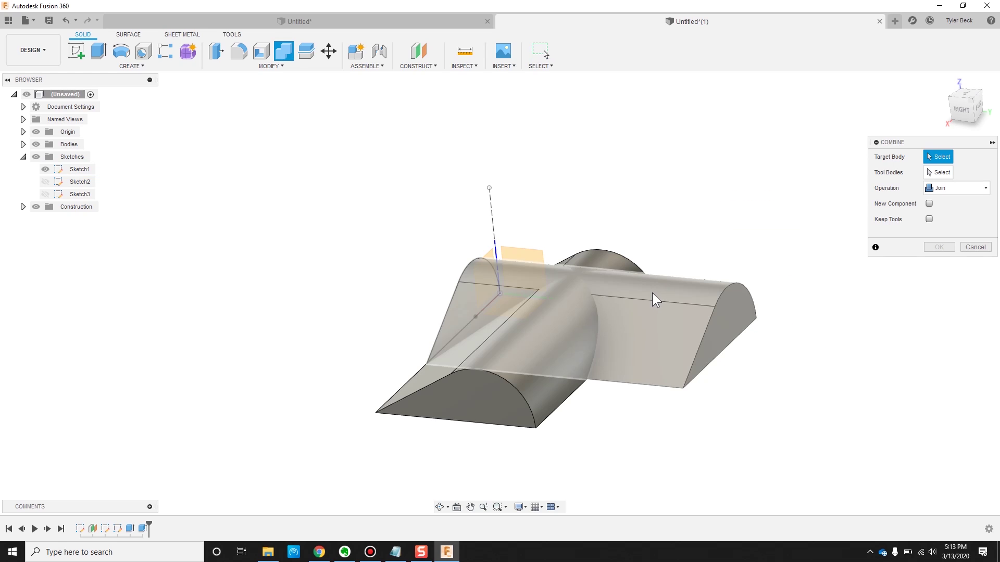
pyautogui.click(652, 292)
pyautogui.click(558, 327)
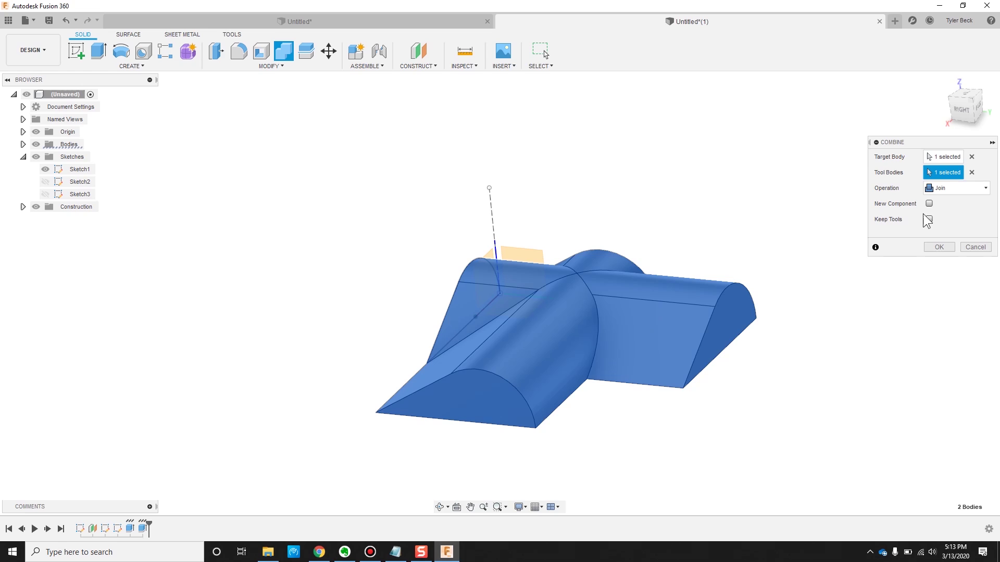
pyautogui.click(938, 188)
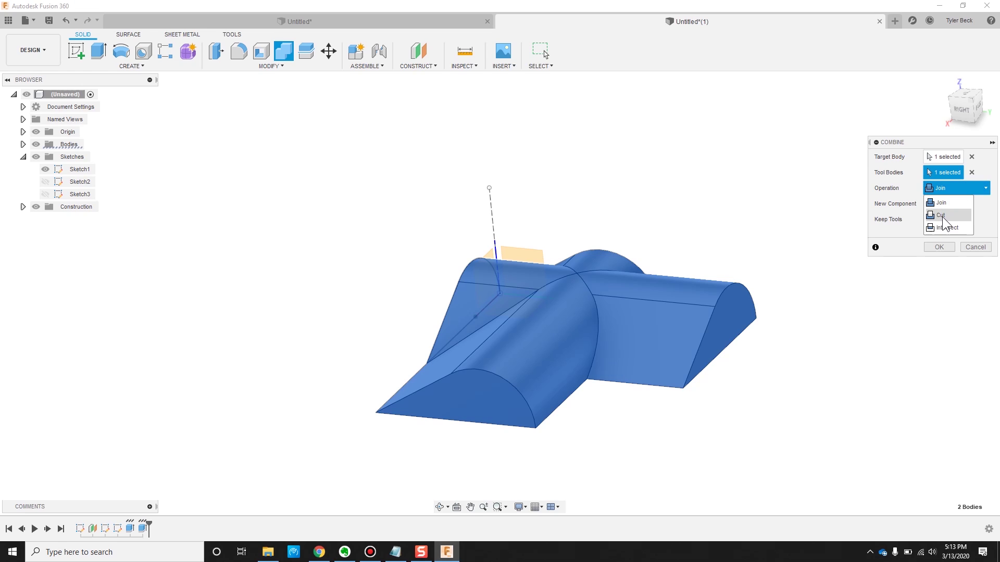
pyautogui.click(947, 227)
pyautogui.click(938, 248)
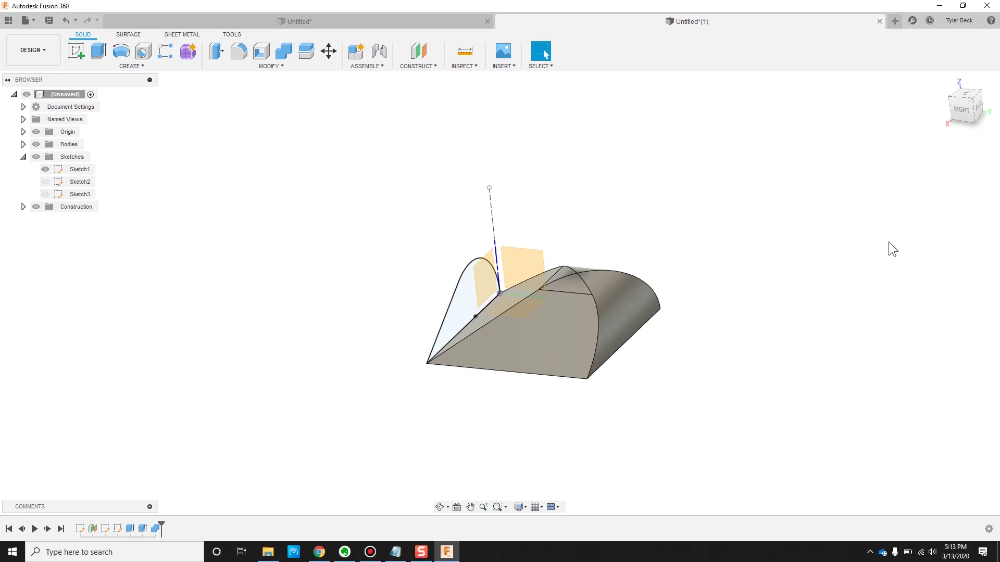
pyautogui.keyDown('shift'); pyautogui.moveTo(627, 208); pyautogui.dragTo(689, 223, button='middle'); pyautogui.keyUp('shift')
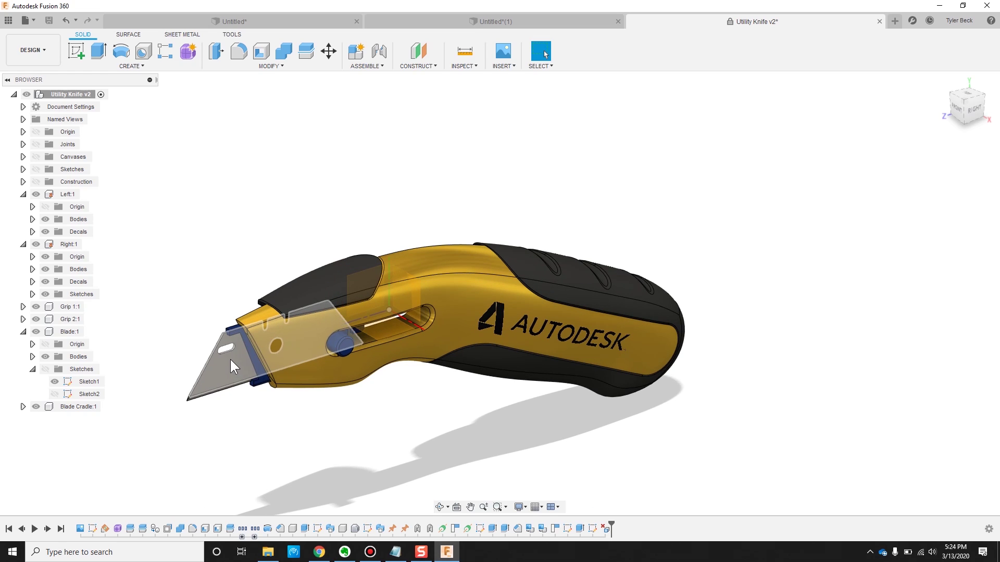
# Activate the Blade component of the utility knife assembly for editing
pyautogui.scroll(5, 230, 359)
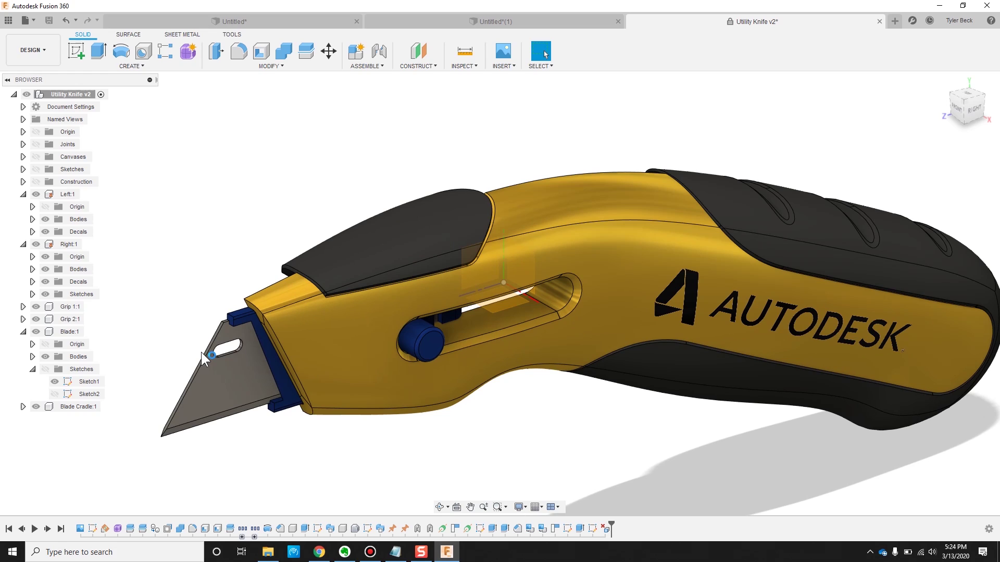
pyautogui.doubleClick(76, 332)
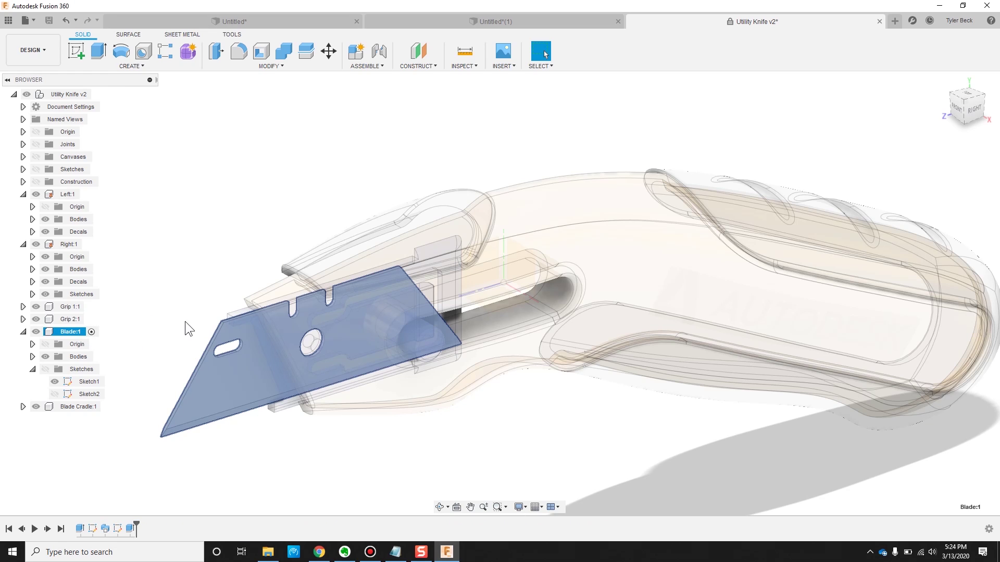
pyautogui.click(186, 321)
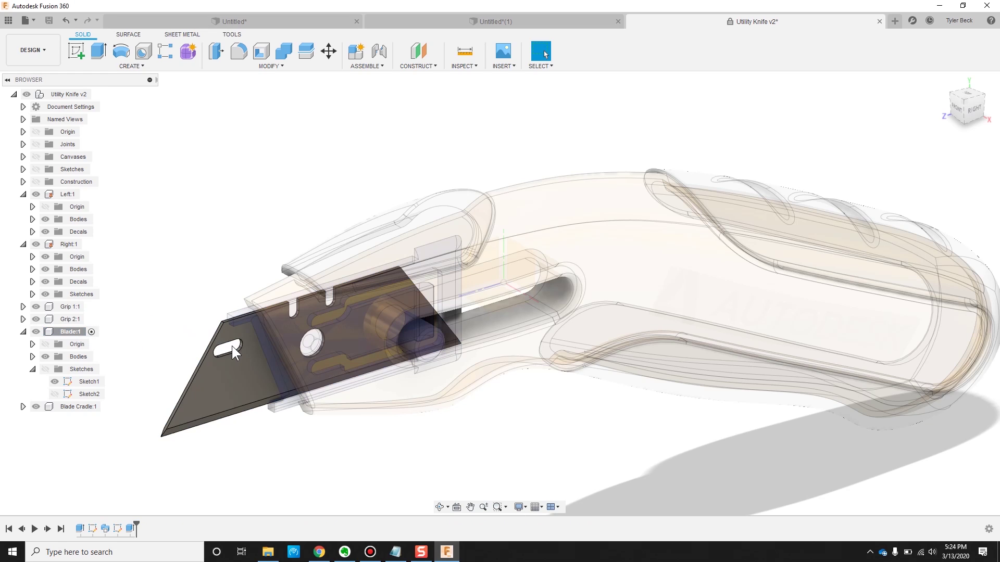
pyautogui.rightClick(94, 394)
pyautogui.click(121, 306)
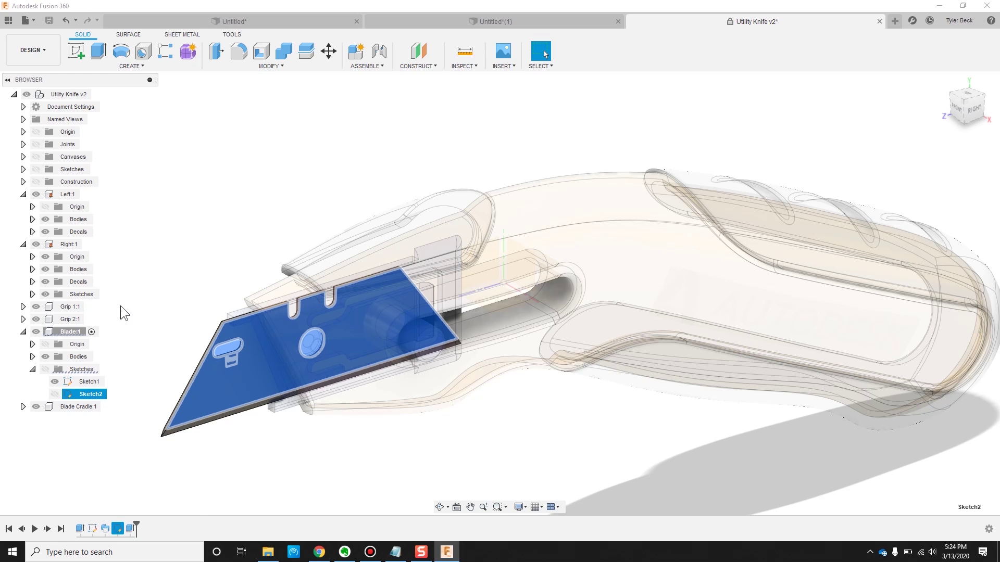
pyautogui.press('Escape')
# Start a sketch on the blade's flat side face and draw a small horizontal two-point rectangle just above the cutting edge
pyautogui.click(75, 52)
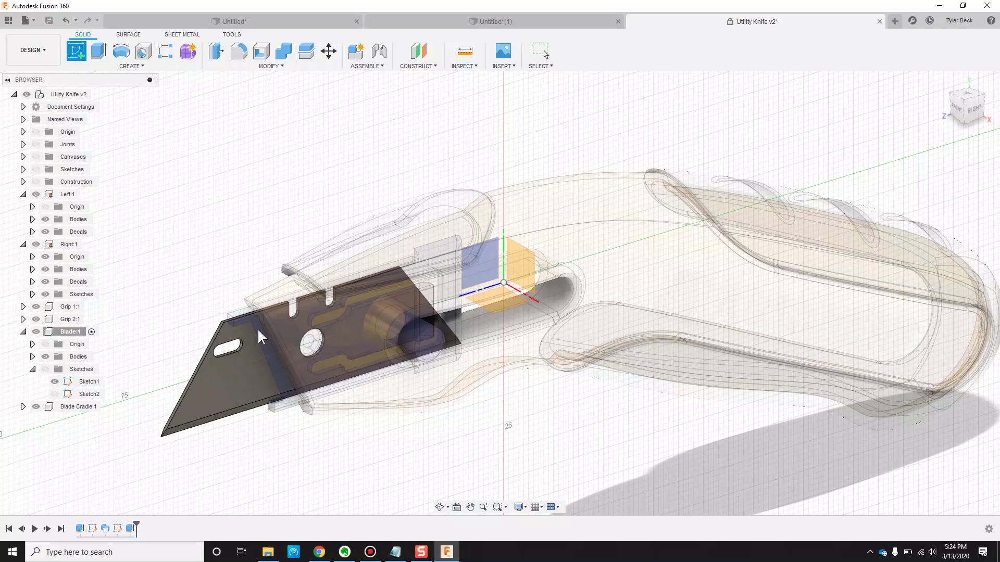
pyautogui.click(225, 390)
pyautogui.click(93, 50)
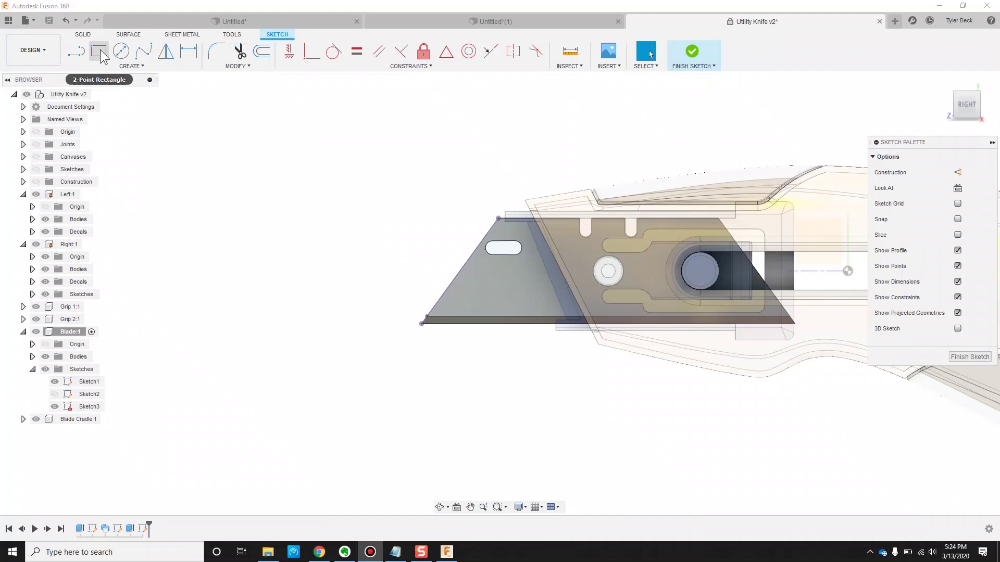
pyautogui.click(463, 296)
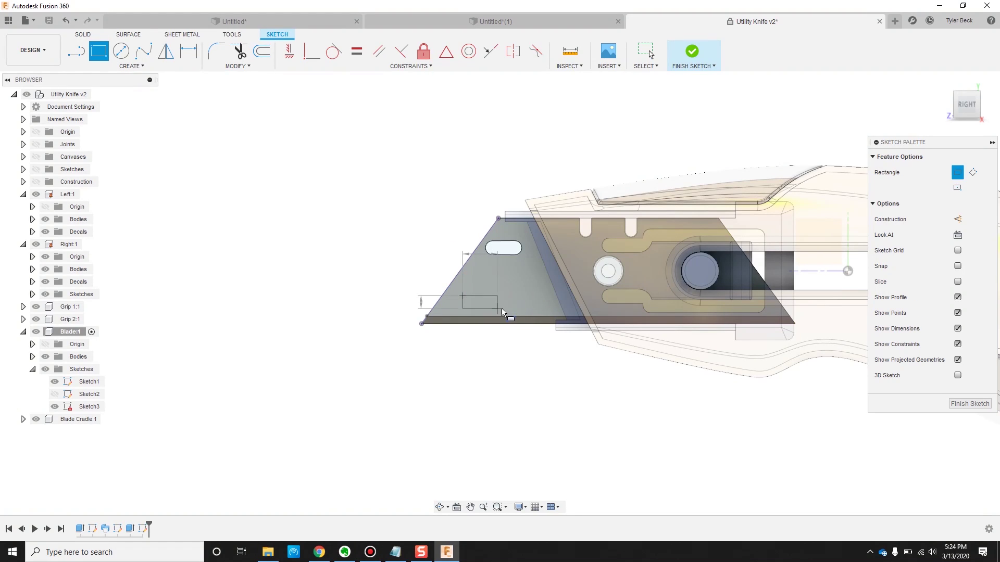
pyautogui.click(517, 308)
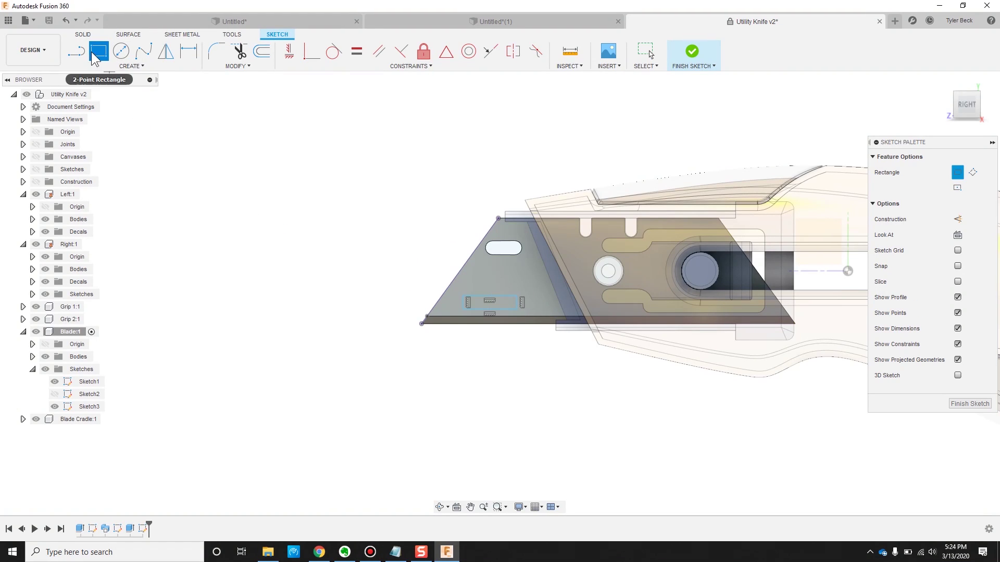
pyautogui.write('sfi')
pyautogui.press('Return')
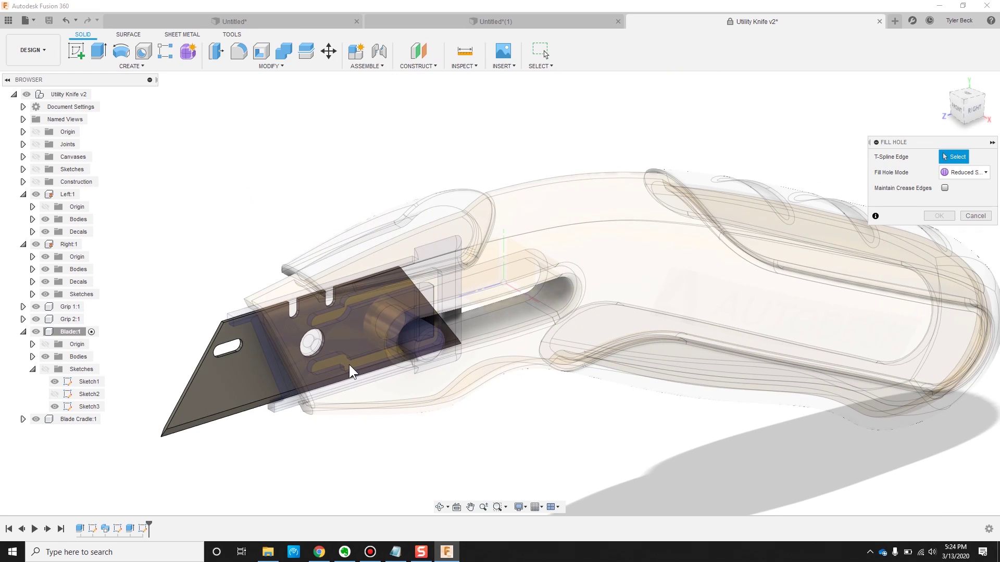
pyautogui.press('Escape')
# Apply 1 mm sketch fillets to three corners of the rectangle, leaving its corner nearest the blade tip sharp
pyautogui.write('sfill')
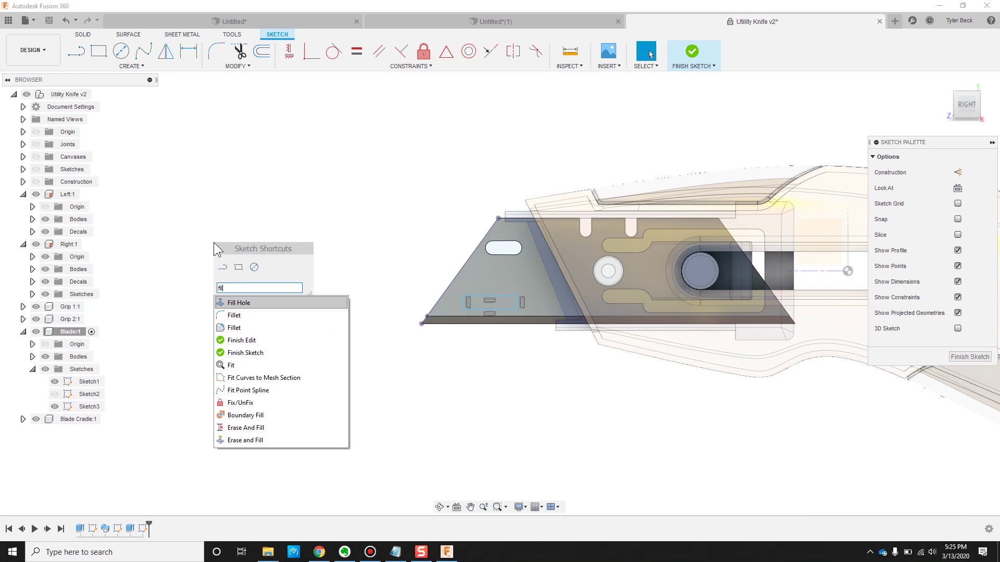
pyautogui.click(244, 318)
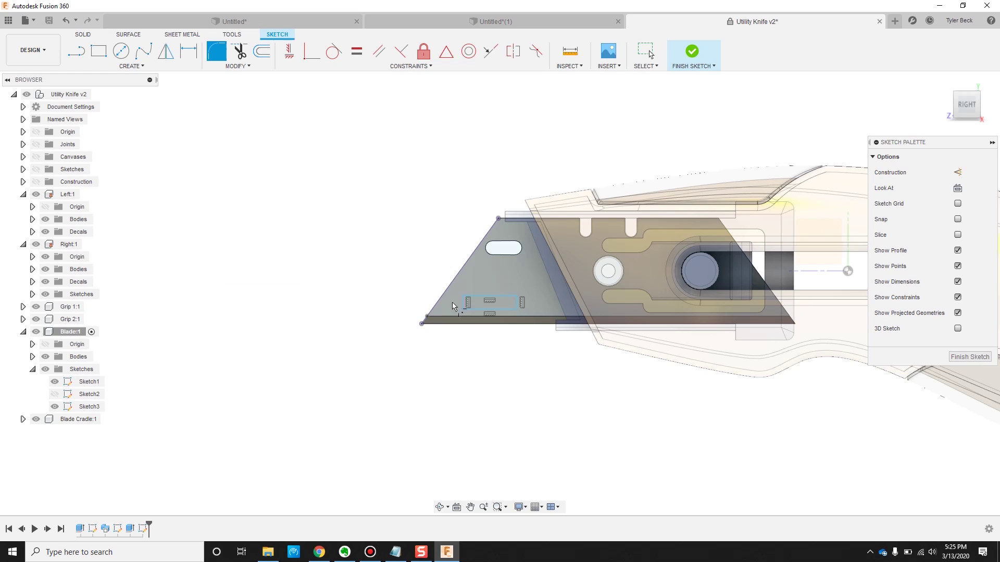
pyautogui.scroll(2, 522, 299)
pyautogui.click(517, 295)
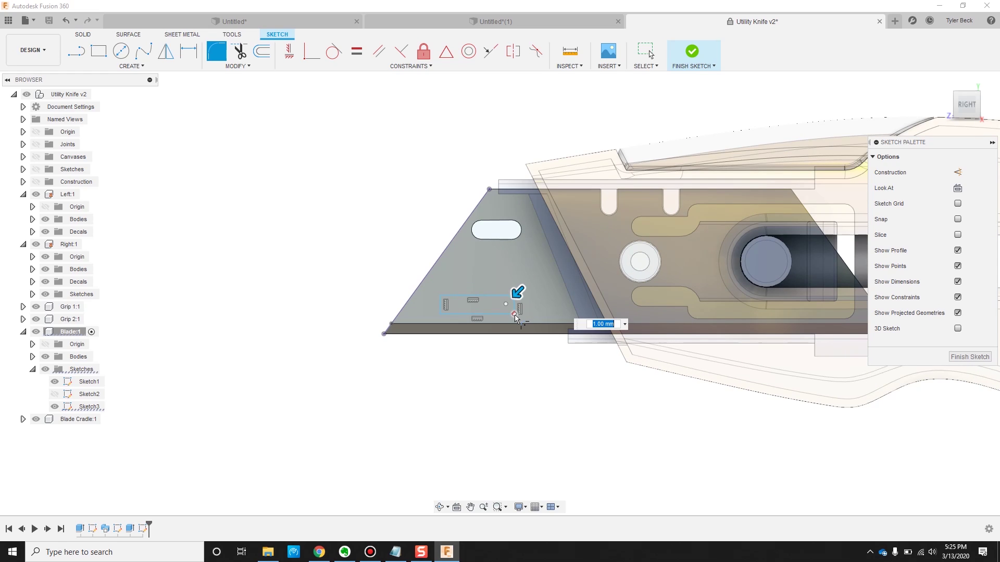
pyautogui.click(442, 295)
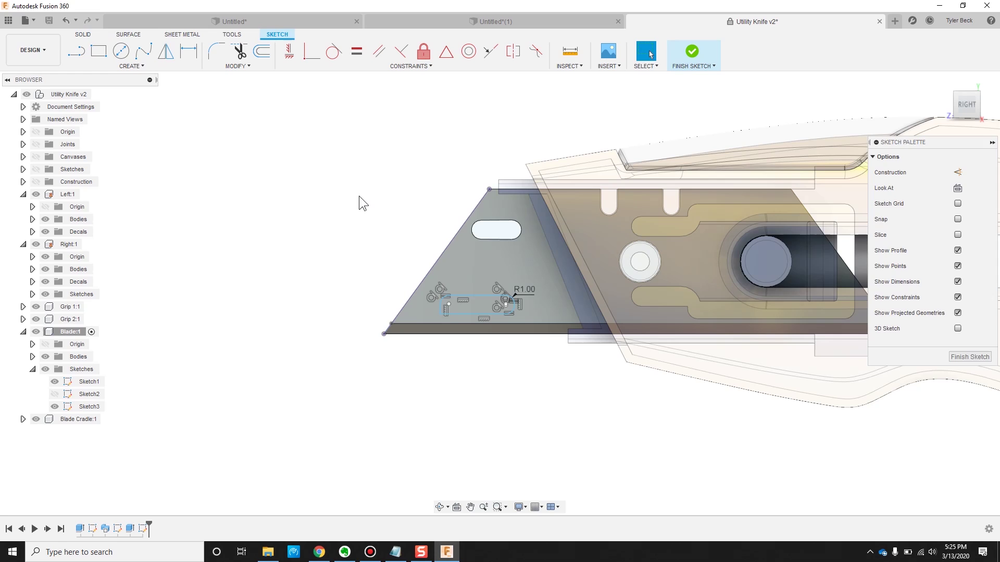
# Extrude the rounded slot profile -11 mm as a cut through the blade
pyautogui.press('e')
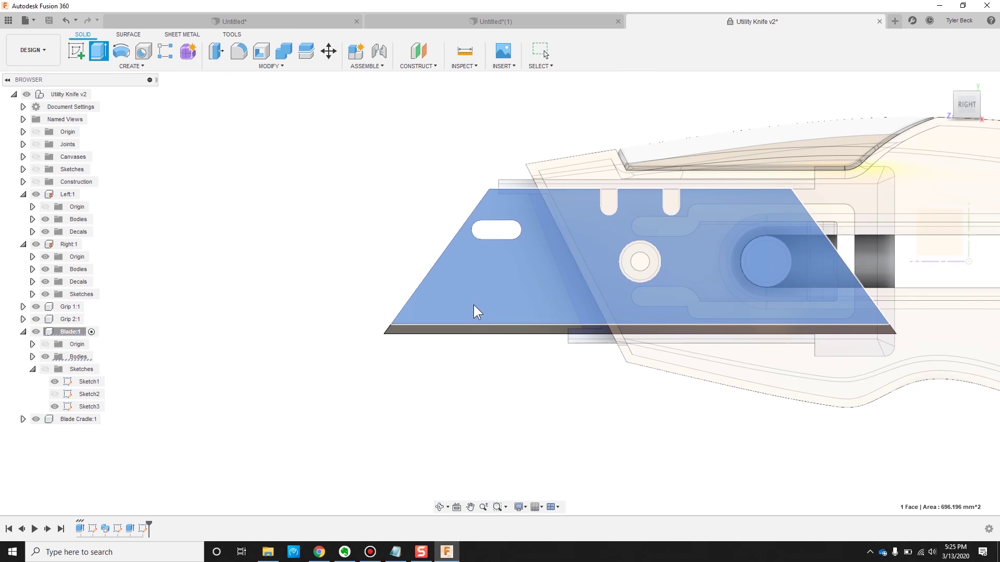
pyautogui.hotkey('ctrl', 'z')
pyautogui.press('e')
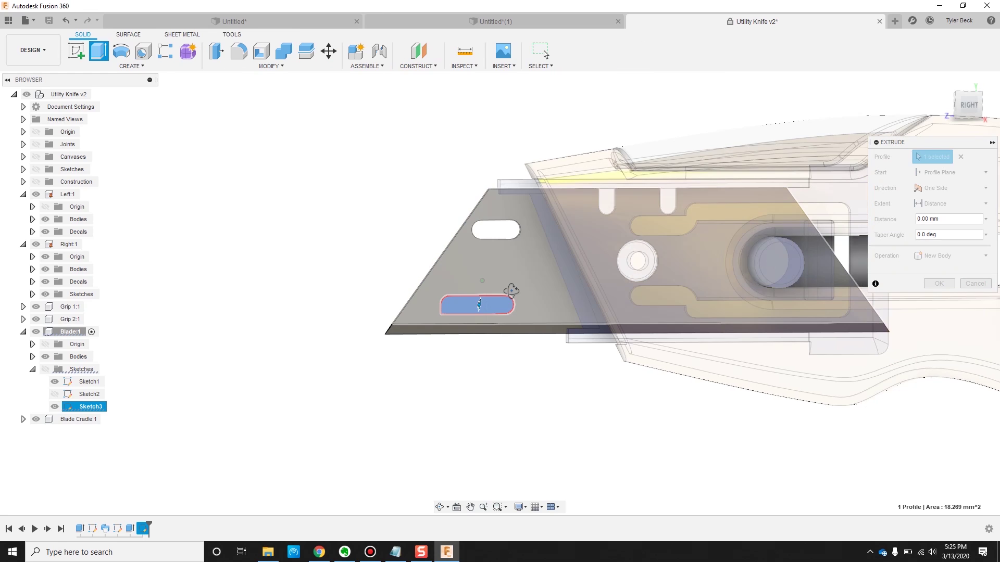
pyautogui.moveTo(494, 311); pyautogui.dragTo(405, 277)
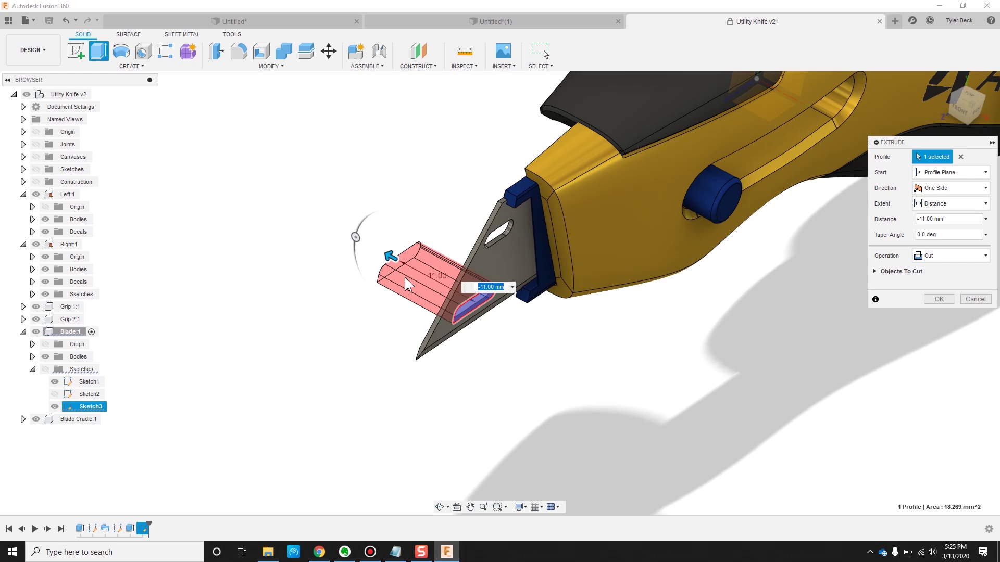
pyautogui.press('Return')
pyautogui.keyDown('shift'); pyautogui.moveTo(636, 330); pyautogui.dragTo(590, 308, button='middle'); pyautogui.keyUp('shift')
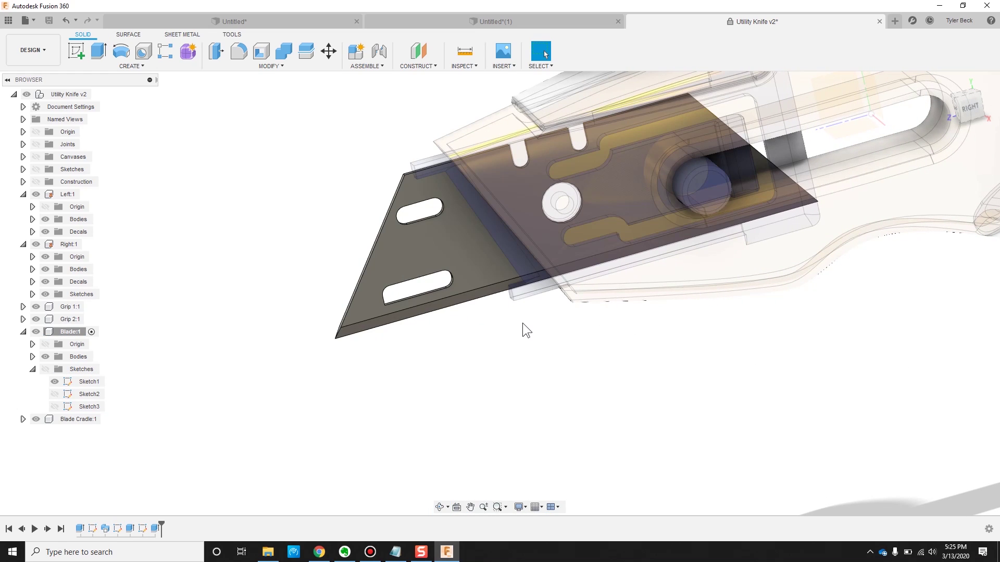
pyautogui.scroll(-5, 524, 326)
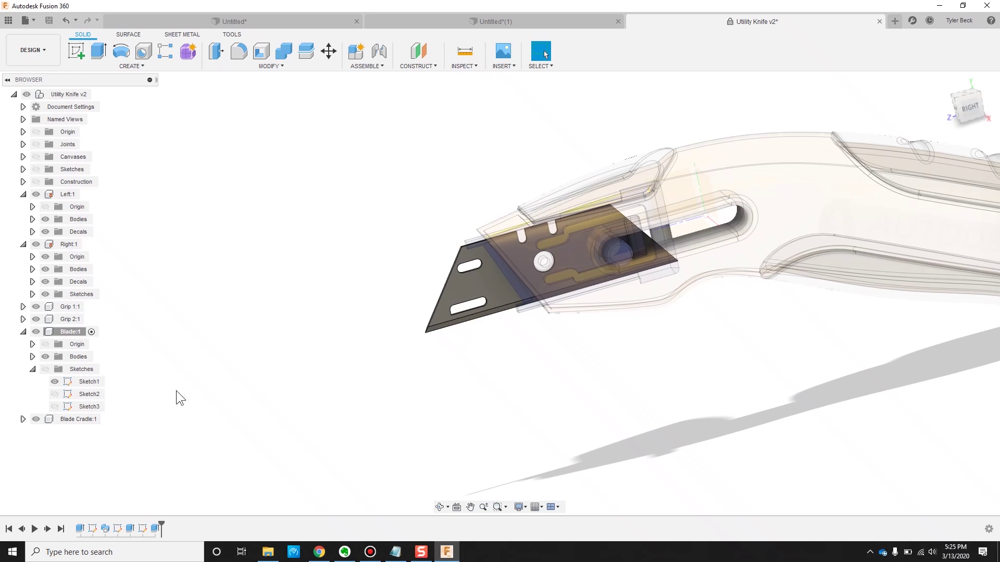
# Make the slot's sketch, Sketch3, visible again in the Blade component
pyautogui.click(86, 405)
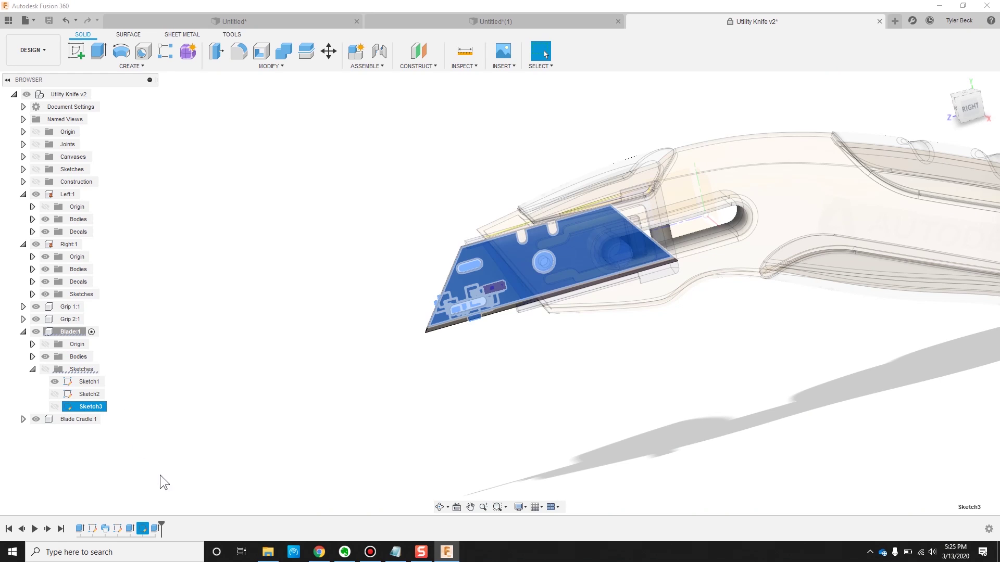
pyautogui.click(54, 406)
pyautogui.click(368, 371)
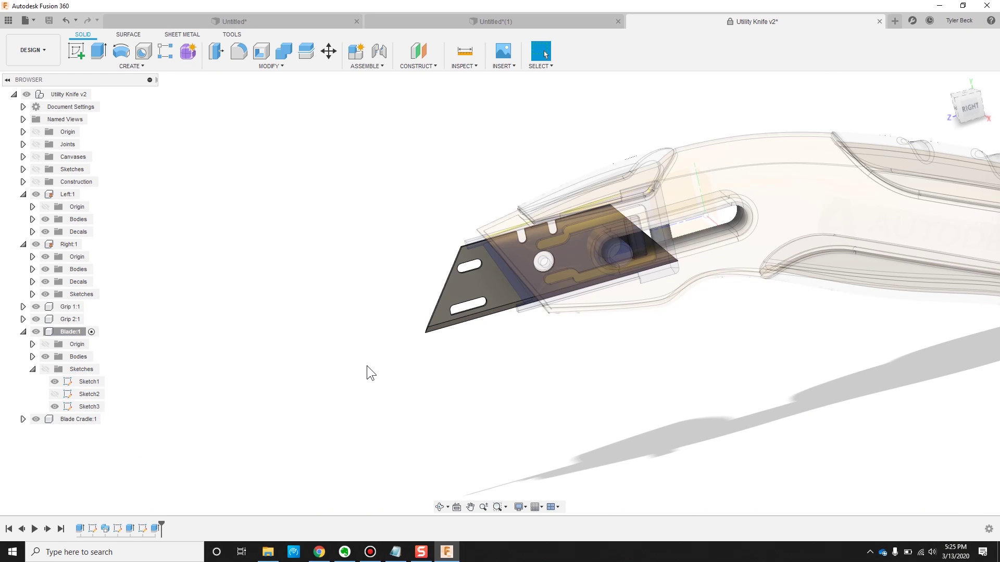
# Open Sketch3 for editing, copy all of the slot profile's geometry, and finish the sketch
pyautogui.rightClick(88, 407)
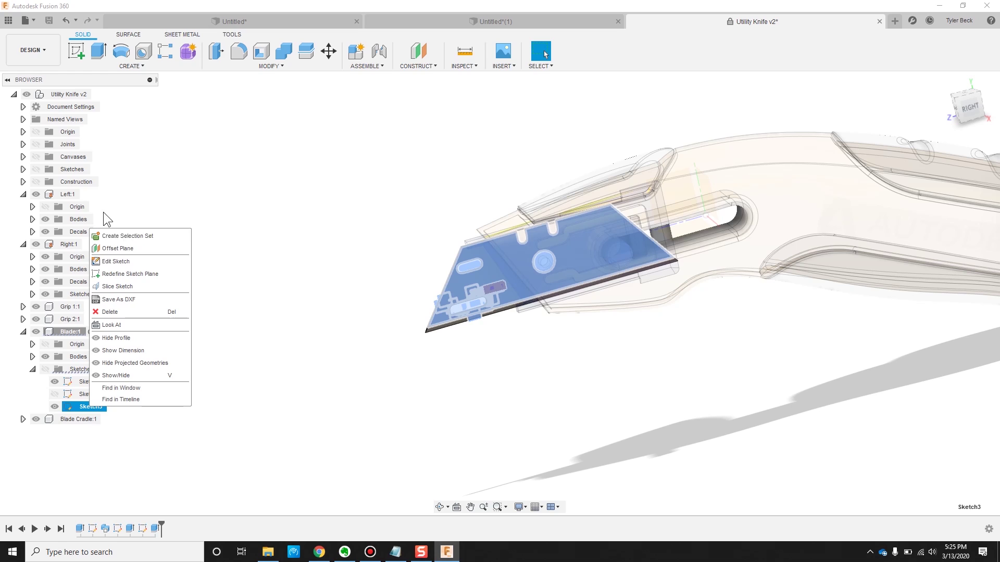
pyautogui.click(130, 260)
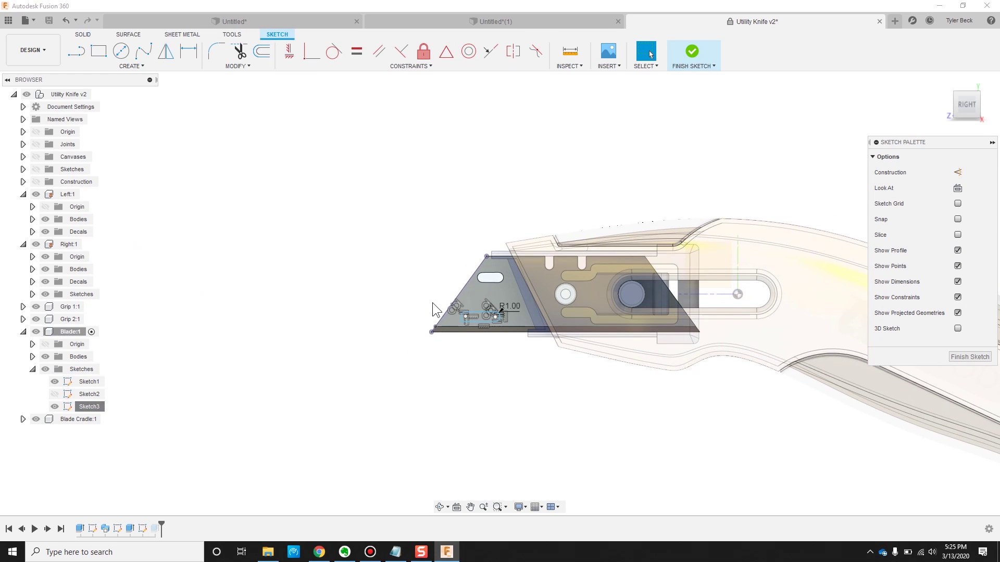
pyautogui.moveTo(432, 298); pyautogui.dragTo(529, 356)
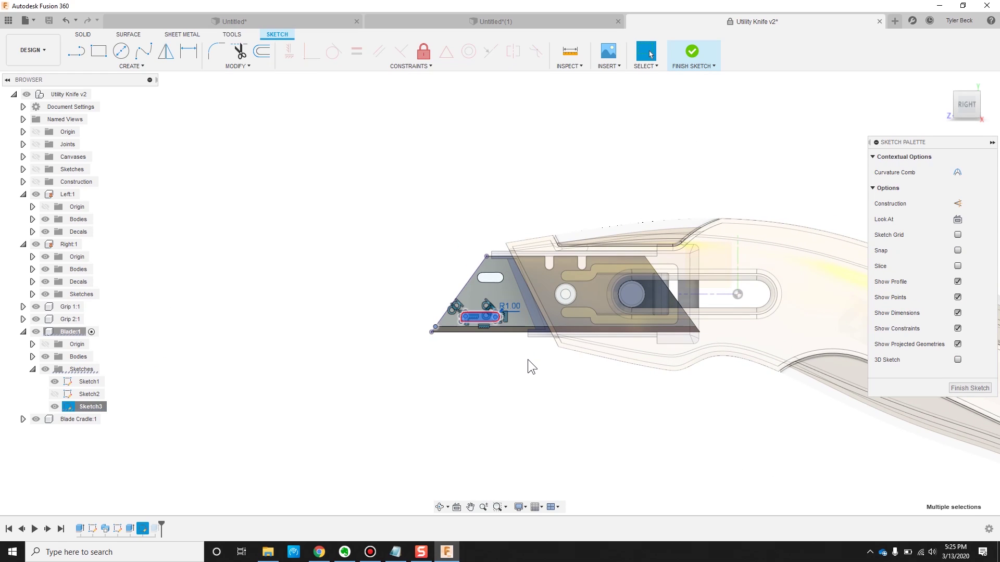
pyautogui.press('Delete')
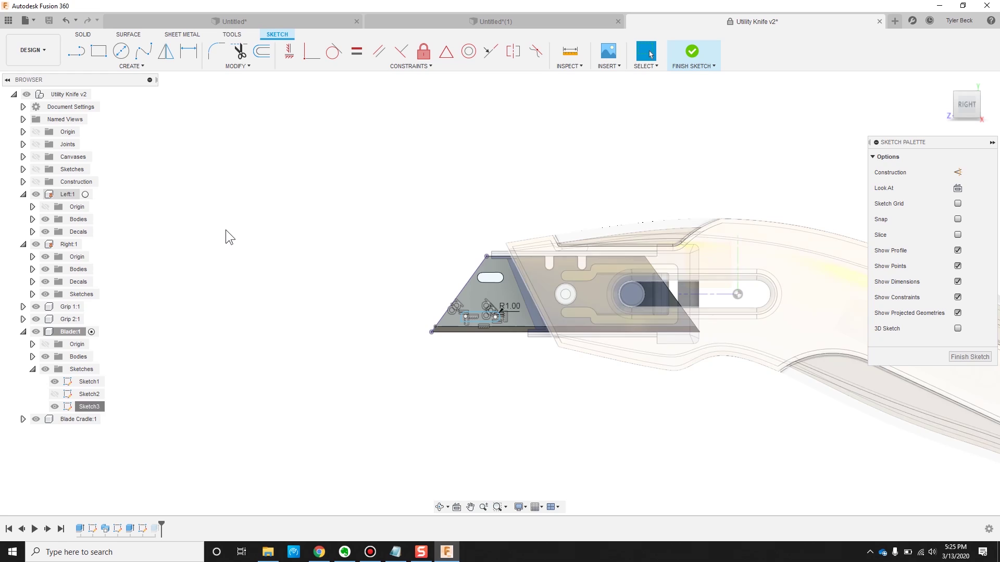
pyautogui.click(962, 358)
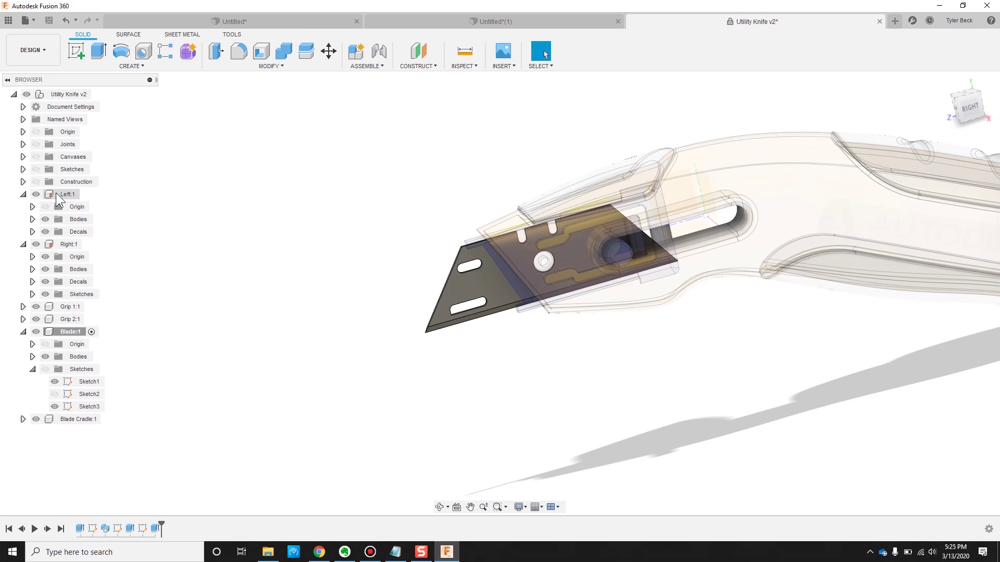
# Activate the Left component of the utility knife and view its hollow inner side
pyautogui.click(87, 195)
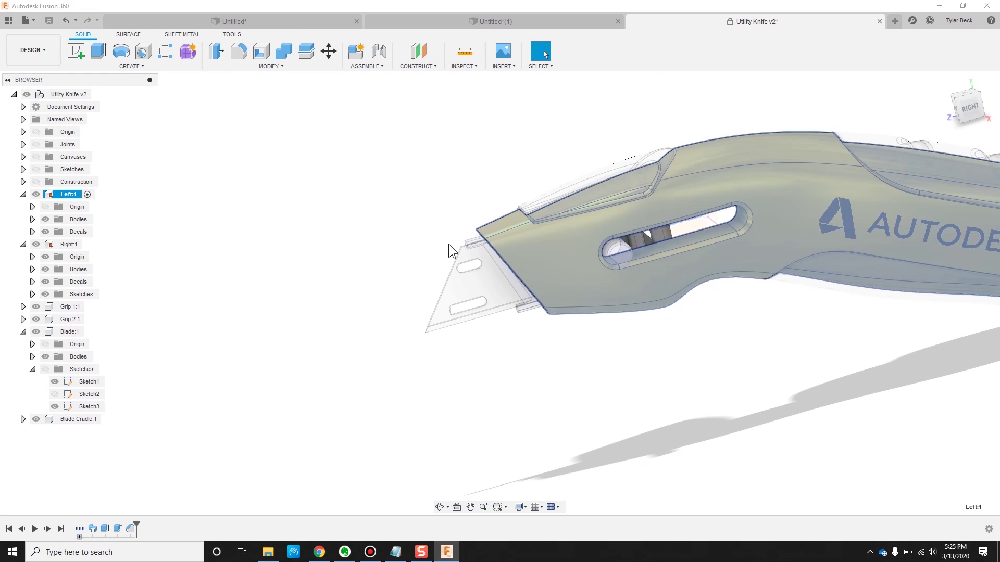
pyautogui.keyDown('shift'); pyautogui.moveTo(575, 193); pyautogui.dragTo(674, 241, button='middle'); pyautogui.keyUp('shift')
pyautogui.moveTo(322, 183); pyautogui.dragTo(480, 206, button='middle')
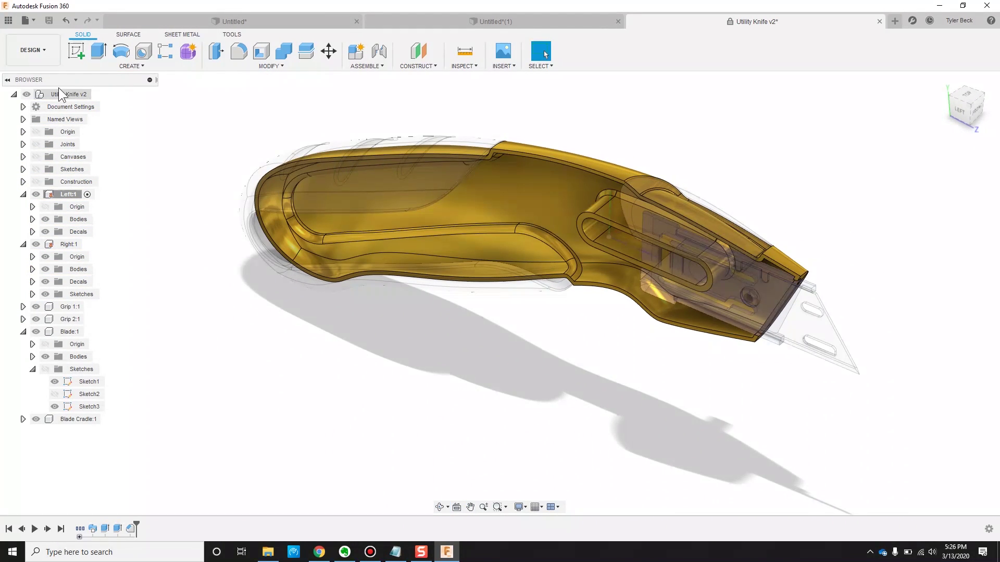
# Show the Left component's origin and start a sketch on its YZ plane
pyautogui.click(32, 206)
pyautogui.click(45, 206)
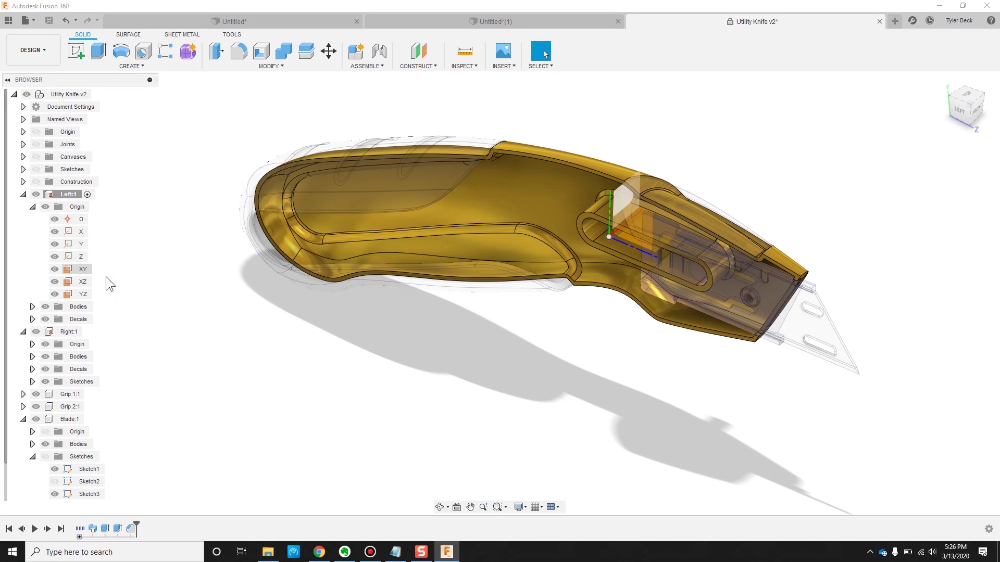
pyautogui.click(620, 223)
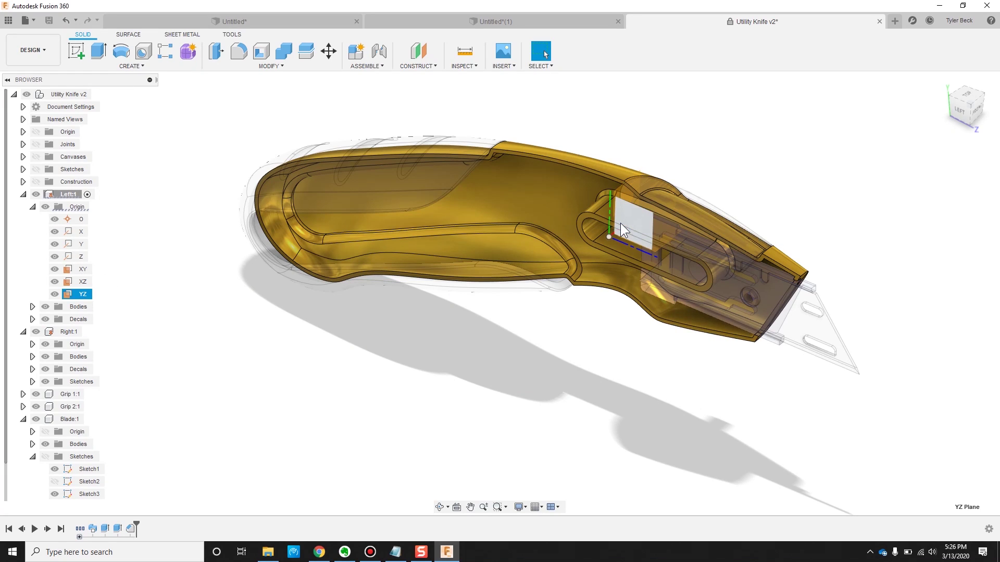
pyautogui.click(78, 49)
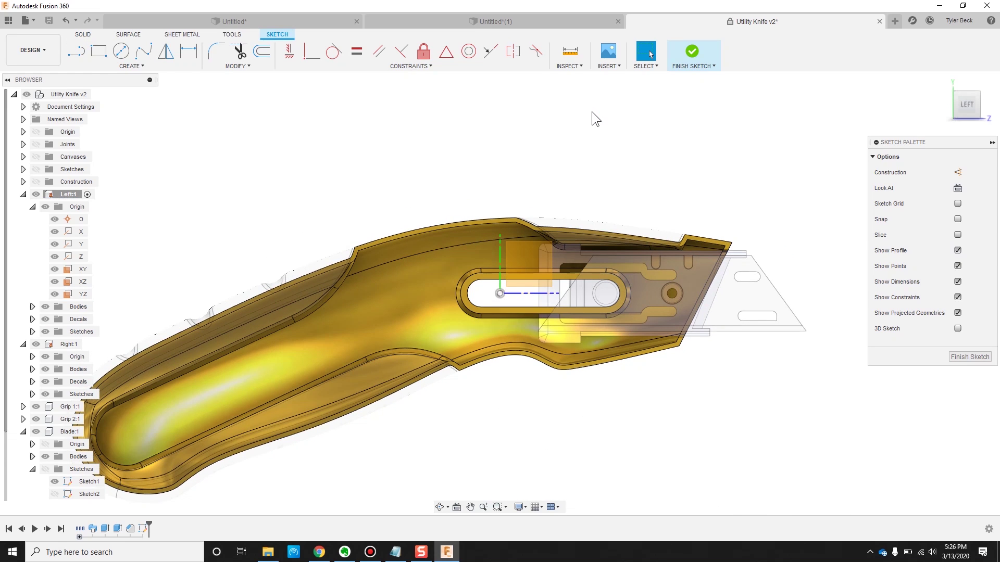
# Paste the copied slot geometry into the Left component's new sketch and finish the sketch
pyautogui.hotkey('ctrl', 'a')
pyautogui.press('m')
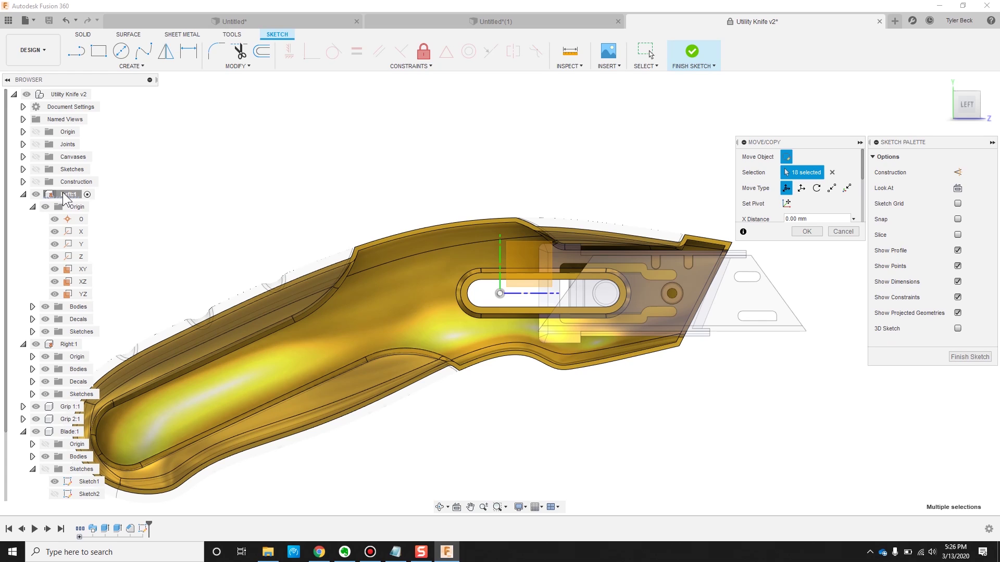
pyautogui.click(970, 357)
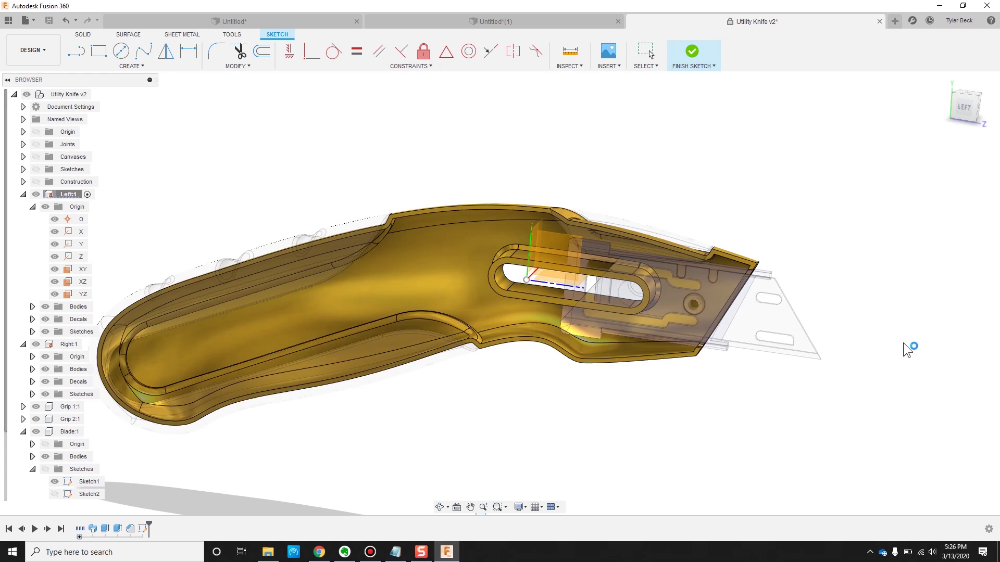
# Isolate the Left component and reopen the sketch with the pasted slot for editing
pyautogui.rightClick(67, 195)
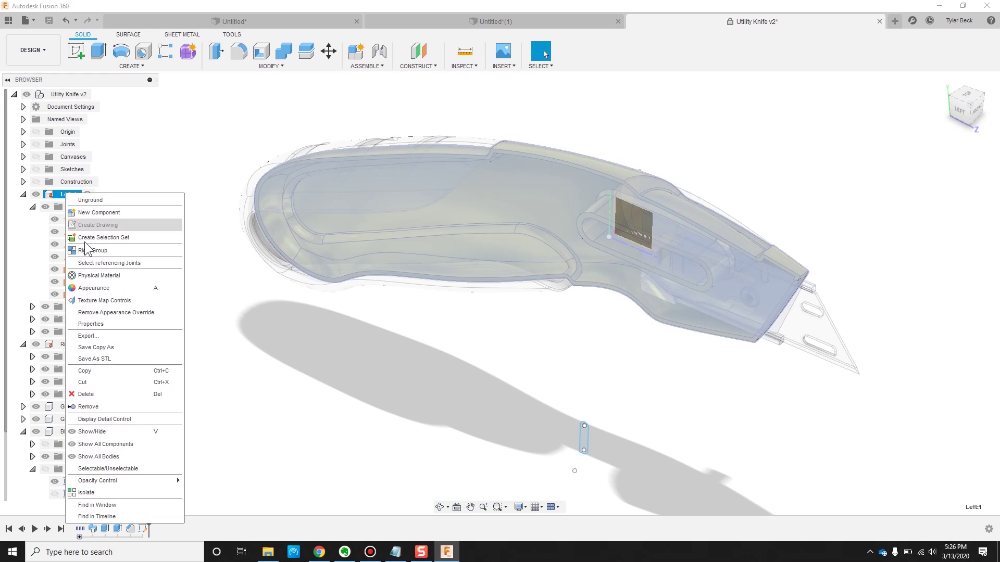
pyautogui.click(134, 492)
pyautogui.moveTo(660, 352)
pyautogui.keyDown('shift'); pyautogui.mouseDown(button='middle')
pyautogui.moveTo(593, 345)
pyautogui.moveTo(526, 368)
pyautogui.moveTo(652, 357)
pyautogui.moveTo(646, 346)
pyautogui.mouseUp(button='middle'); pyautogui.keyUp('shift')
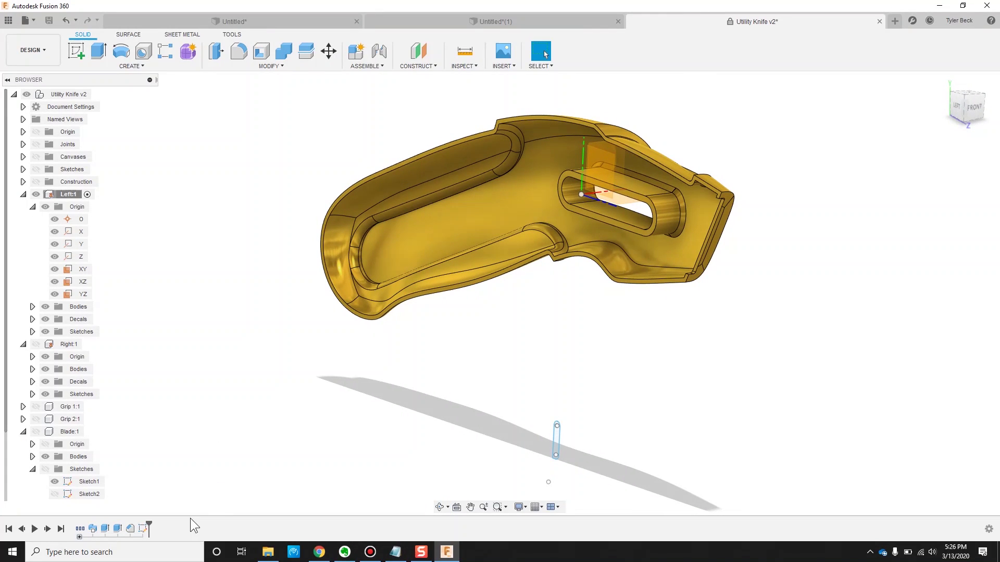
pyautogui.rightClick(141, 528)
pyautogui.click(155, 457)
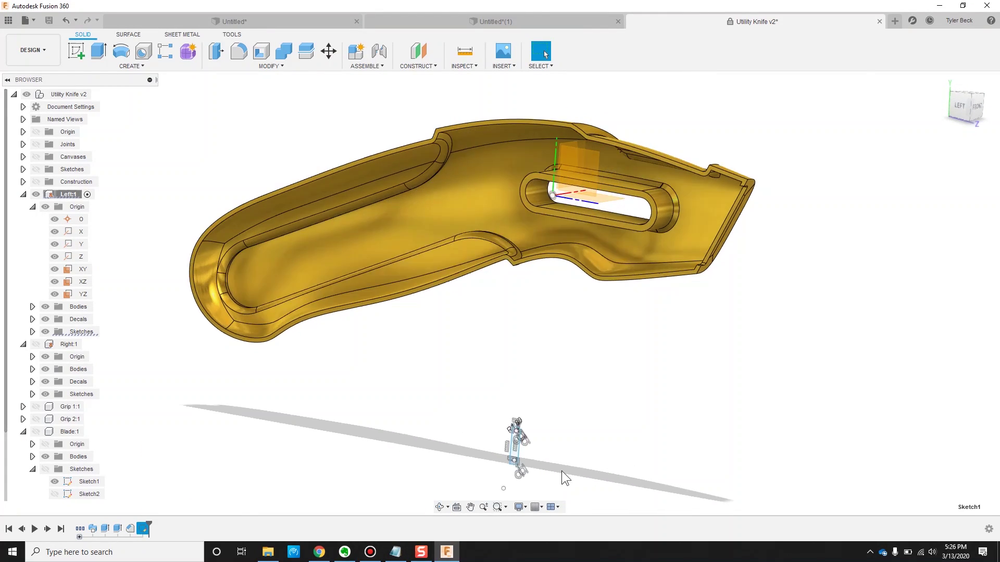
pyautogui.moveTo(479, 461)
pyautogui.mouseDown(button='middle')
pyautogui.moveTo(486, 394)
pyautogui.moveTo(507, 361)
pyautogui.mouseUp(button='middle')
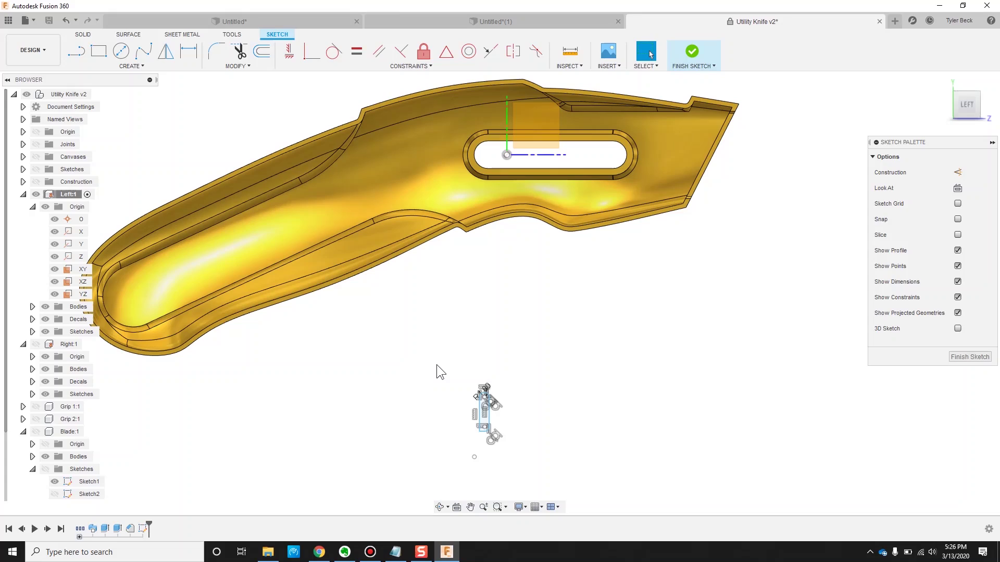
# Move the pasted slot profile 56 mm in X and -16.567 mm in Y onto the handle half, and rotate it about 100 degrees
pyautogui.write('smove')
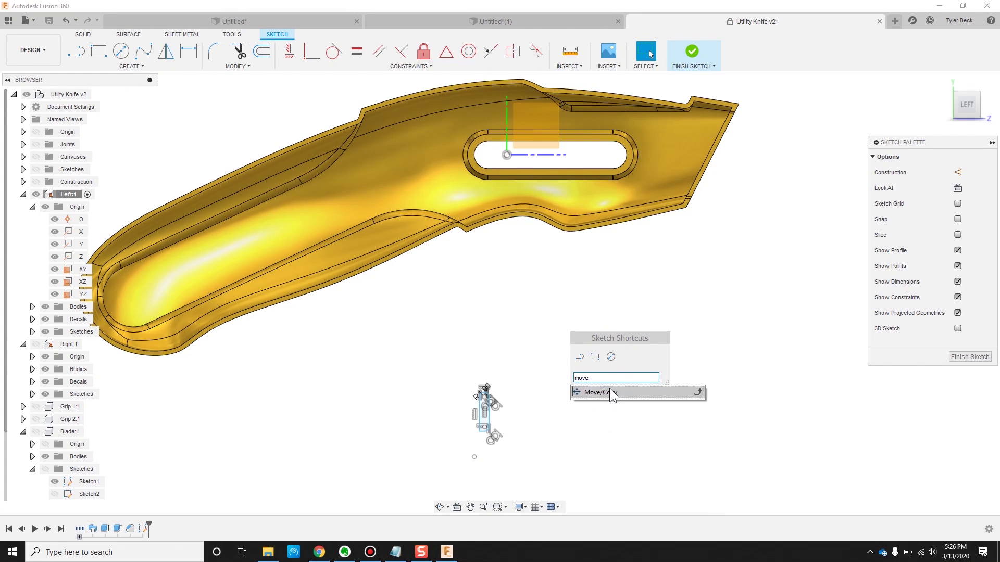
pyautogui.click(576, 392)
pyautogui.moveTo(529, 452); pyautogui.dragTo(454, 373)
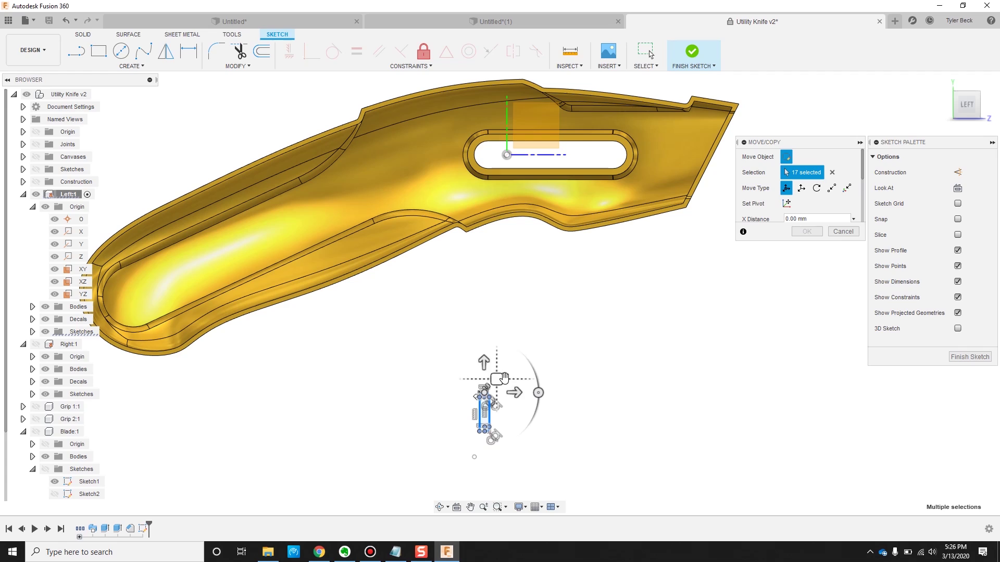
pyautogui.moveTo(493, 411)
pyautogui.mouseDown()
pyautogui.moveTo(479, 249)
pyautogui.moveTo(493, 289)
pyautogui.moveTo(450, 133)
pyautogui.moveTo(443, 142)
pyautogui.mouseUp()
pyautogui.write('56')
pyautogui.press('Return')
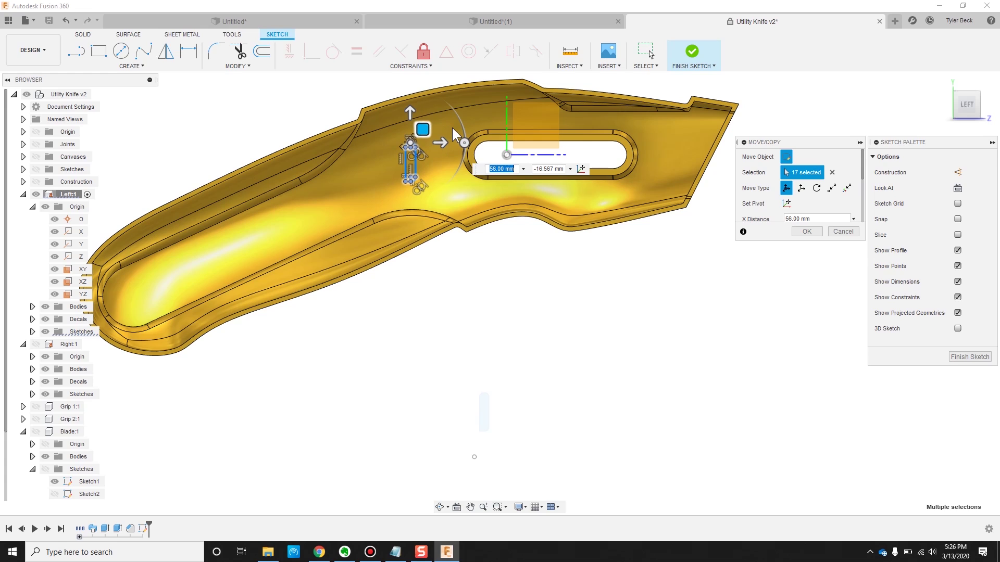
pyautogui.moveTo(462, 142); pyautogui.dragTo(401, 213)
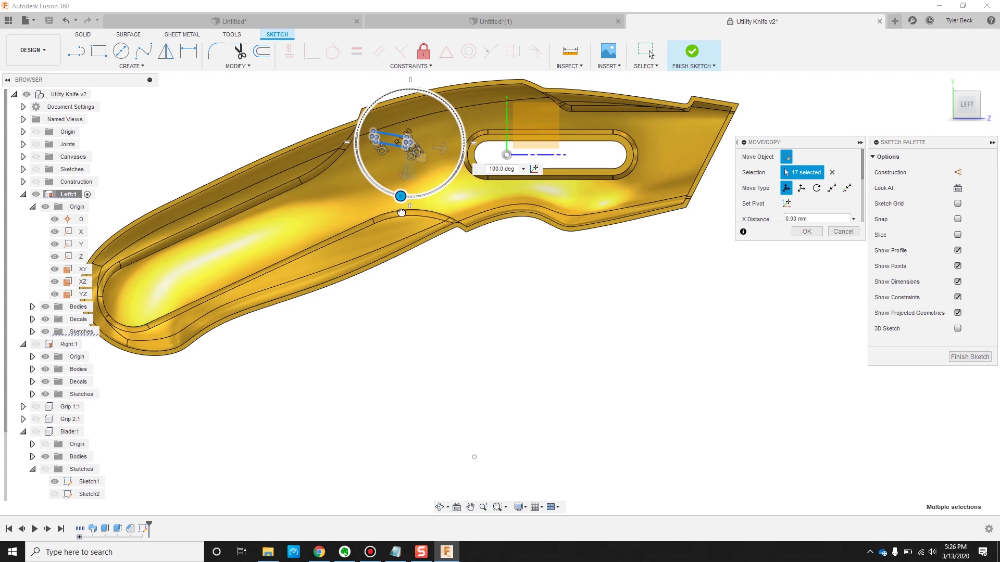